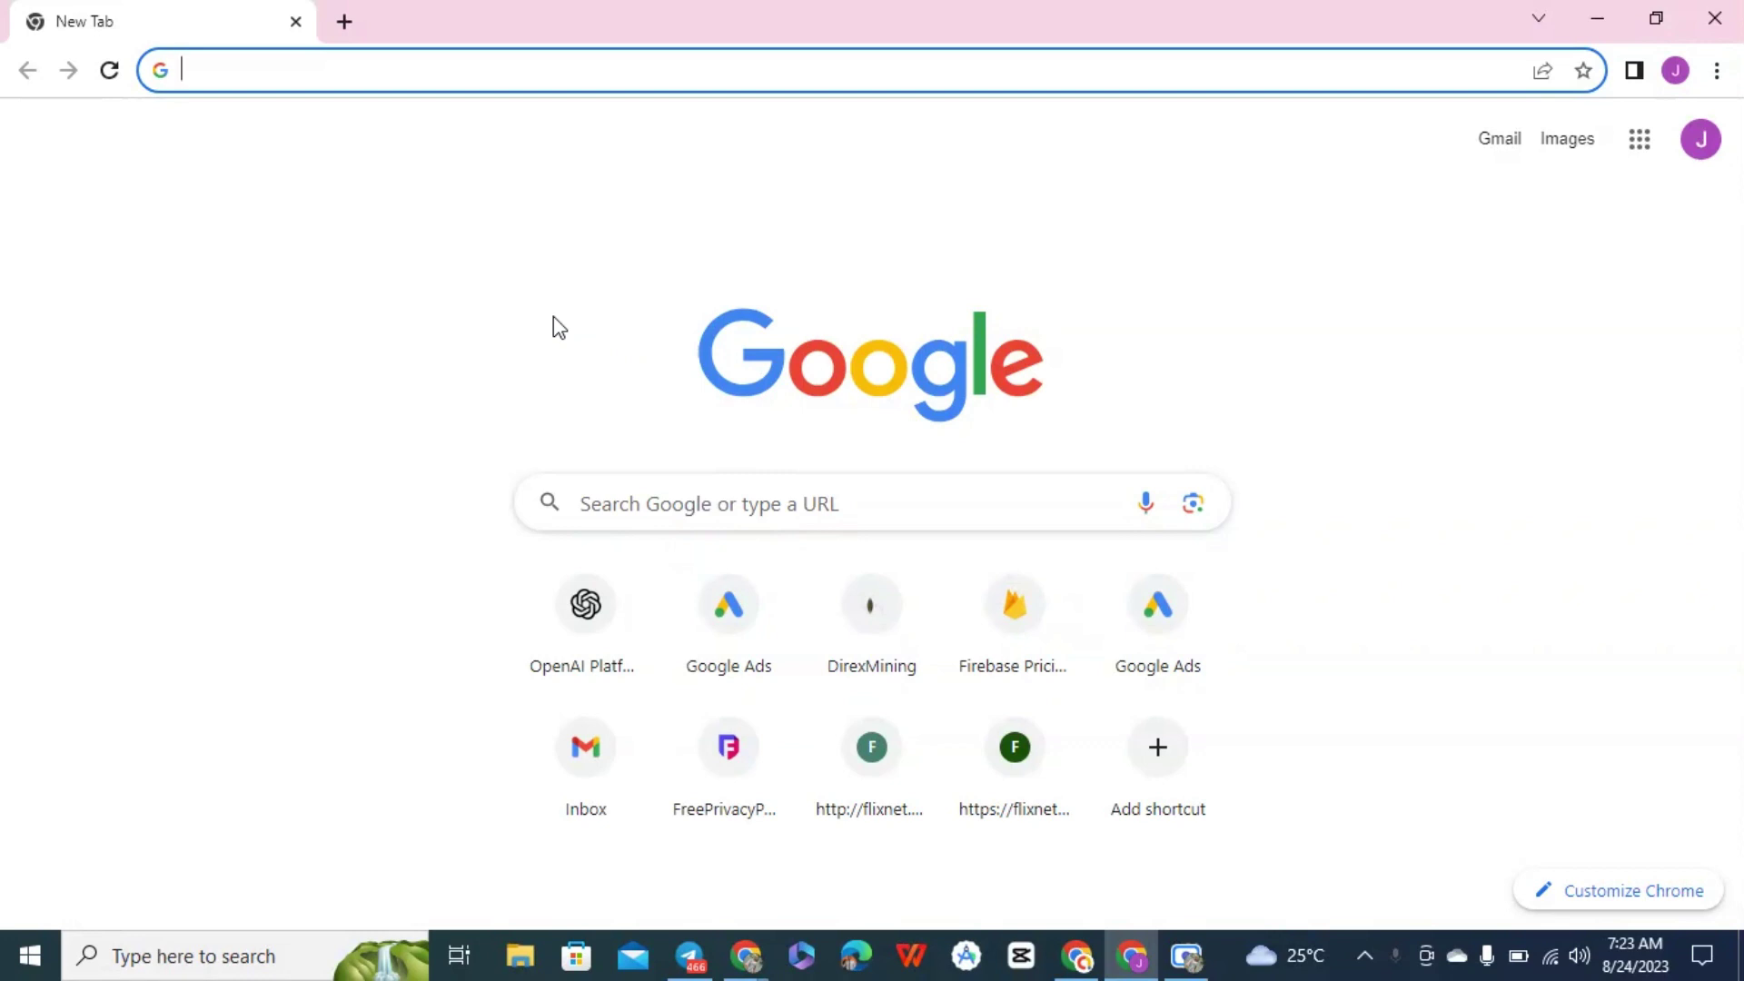
- Search Google for 'google admob' from Chrome's address bar
left_click(330, 82)
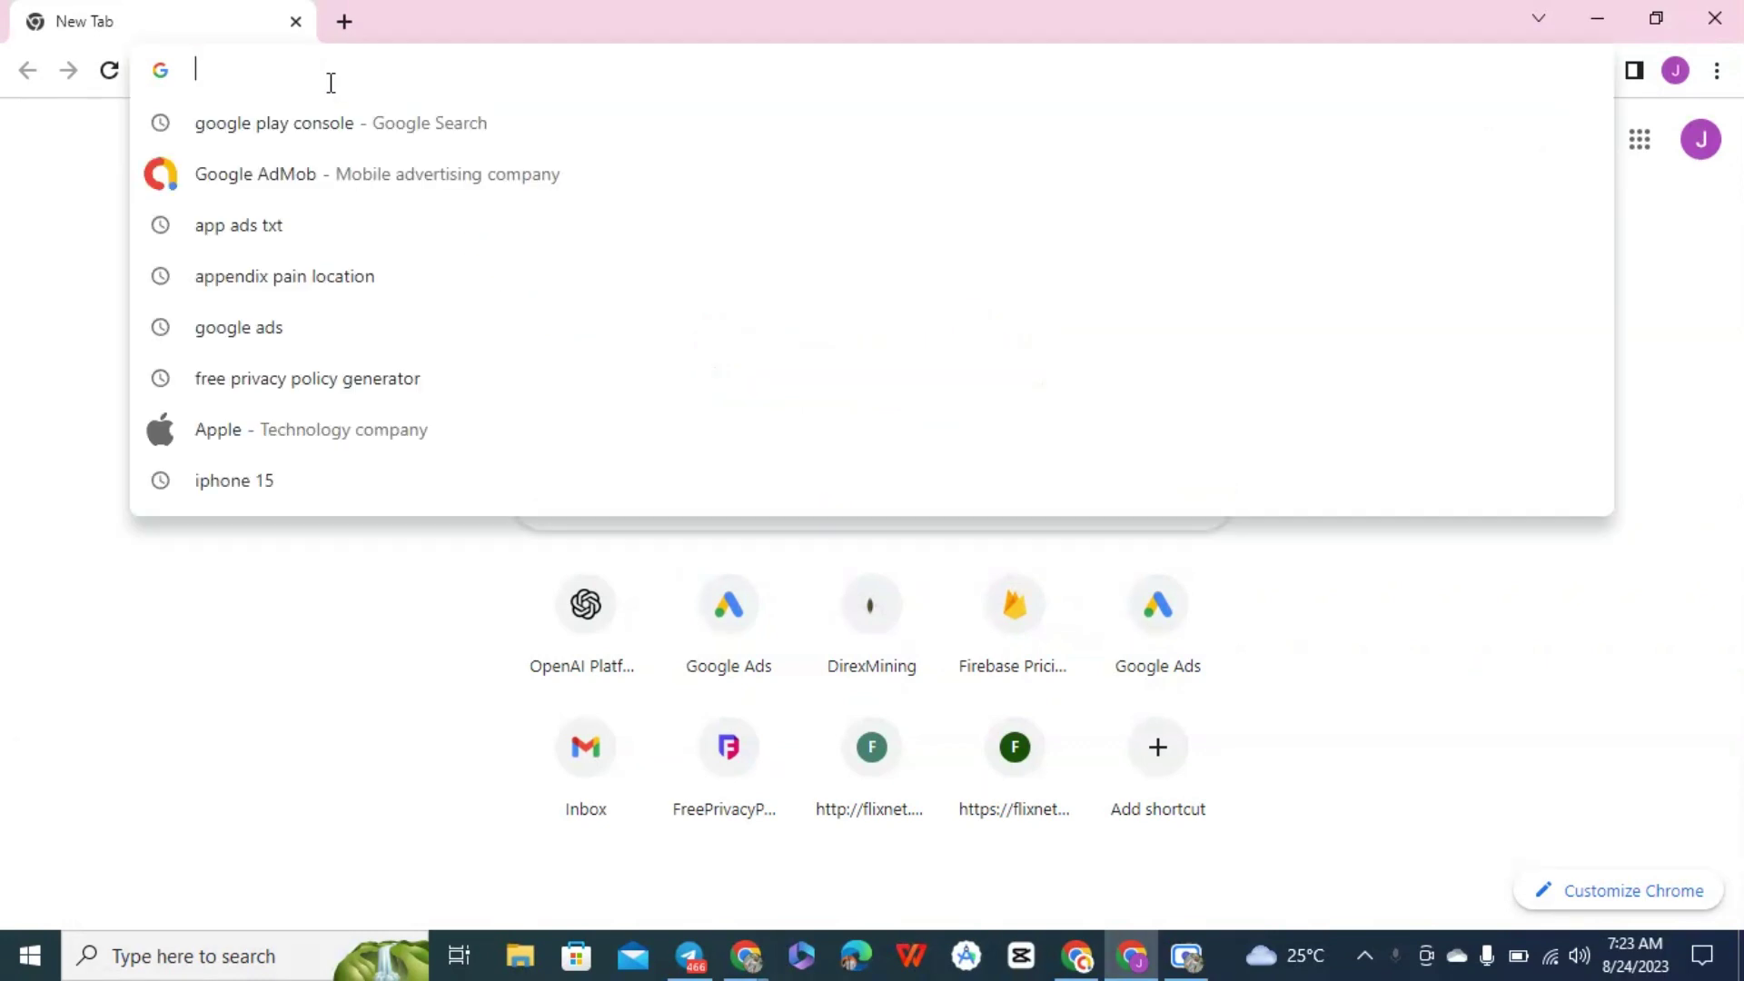
left_click(141, 661)
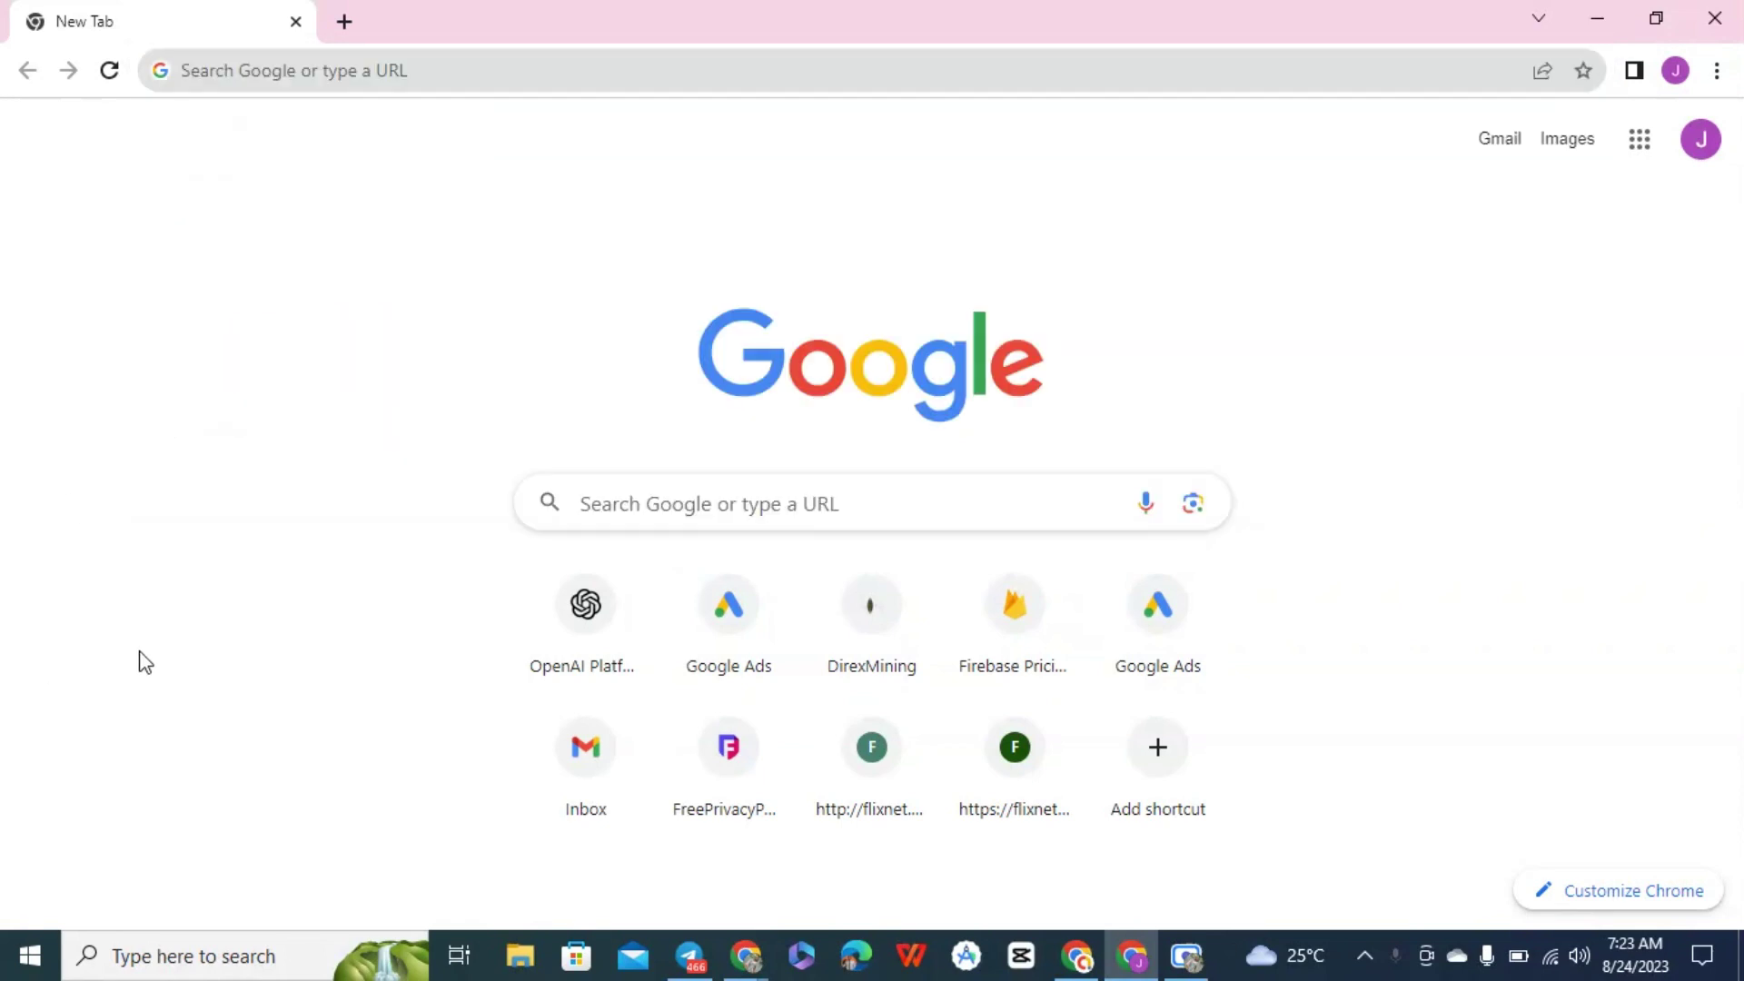
left_click(371, 77)
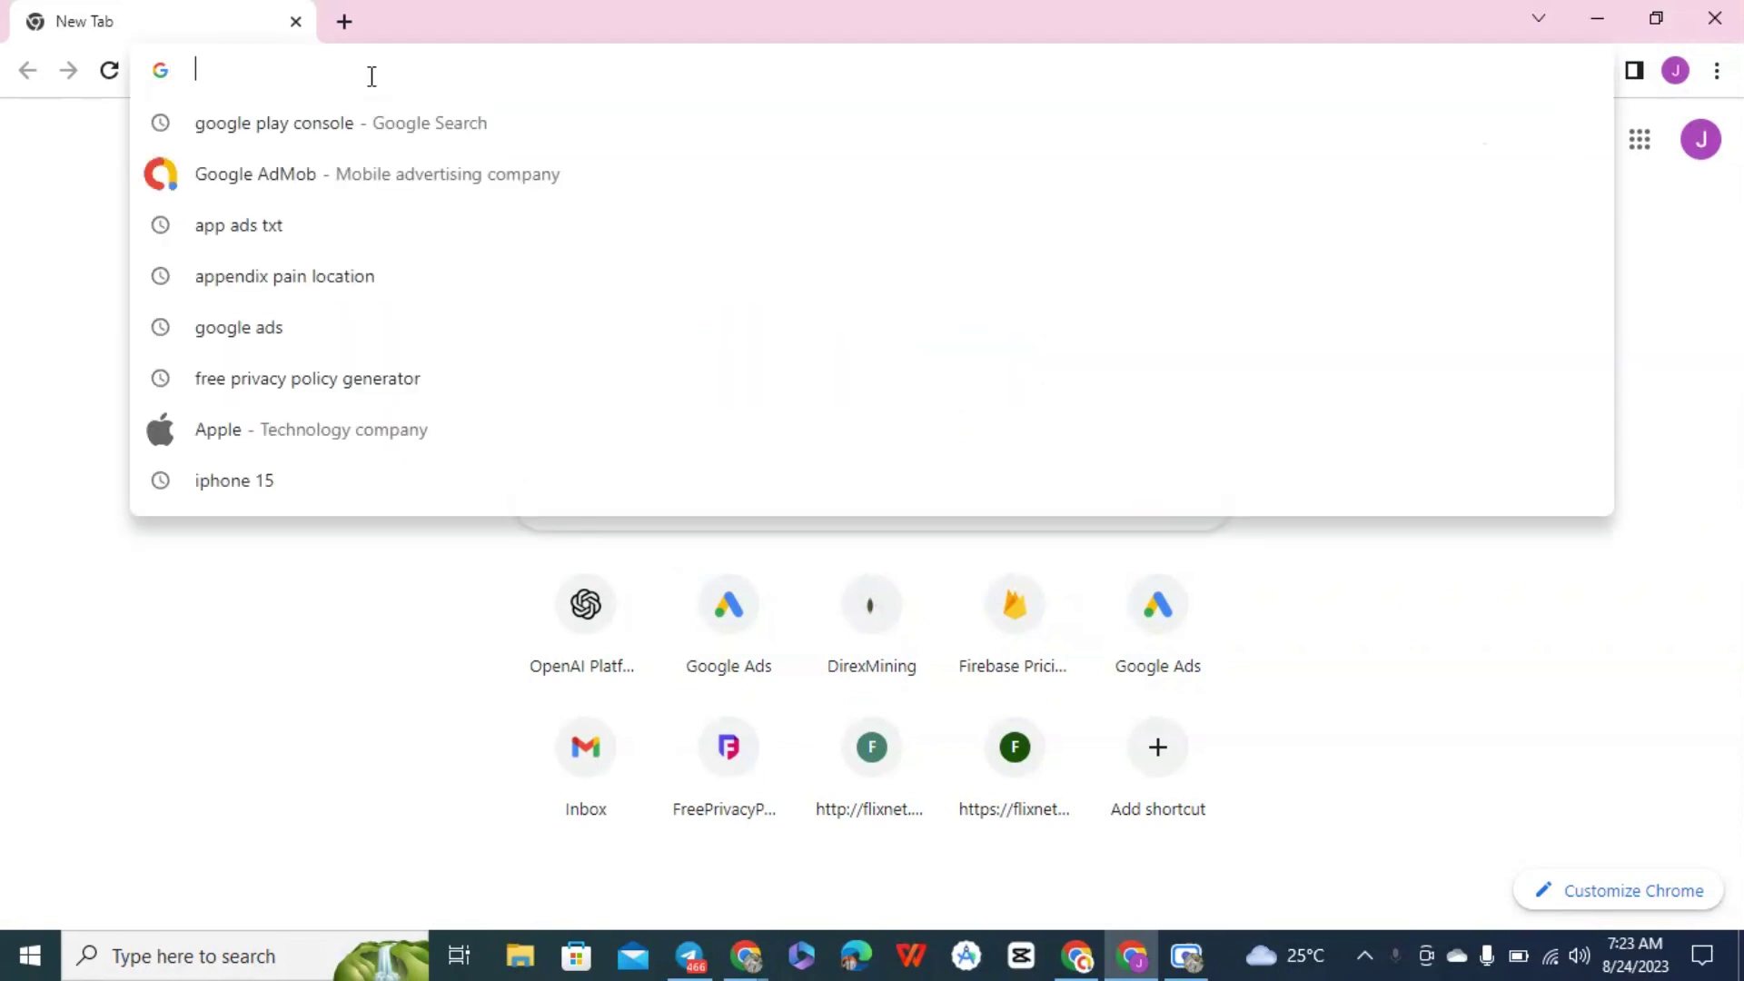
type("google admob")
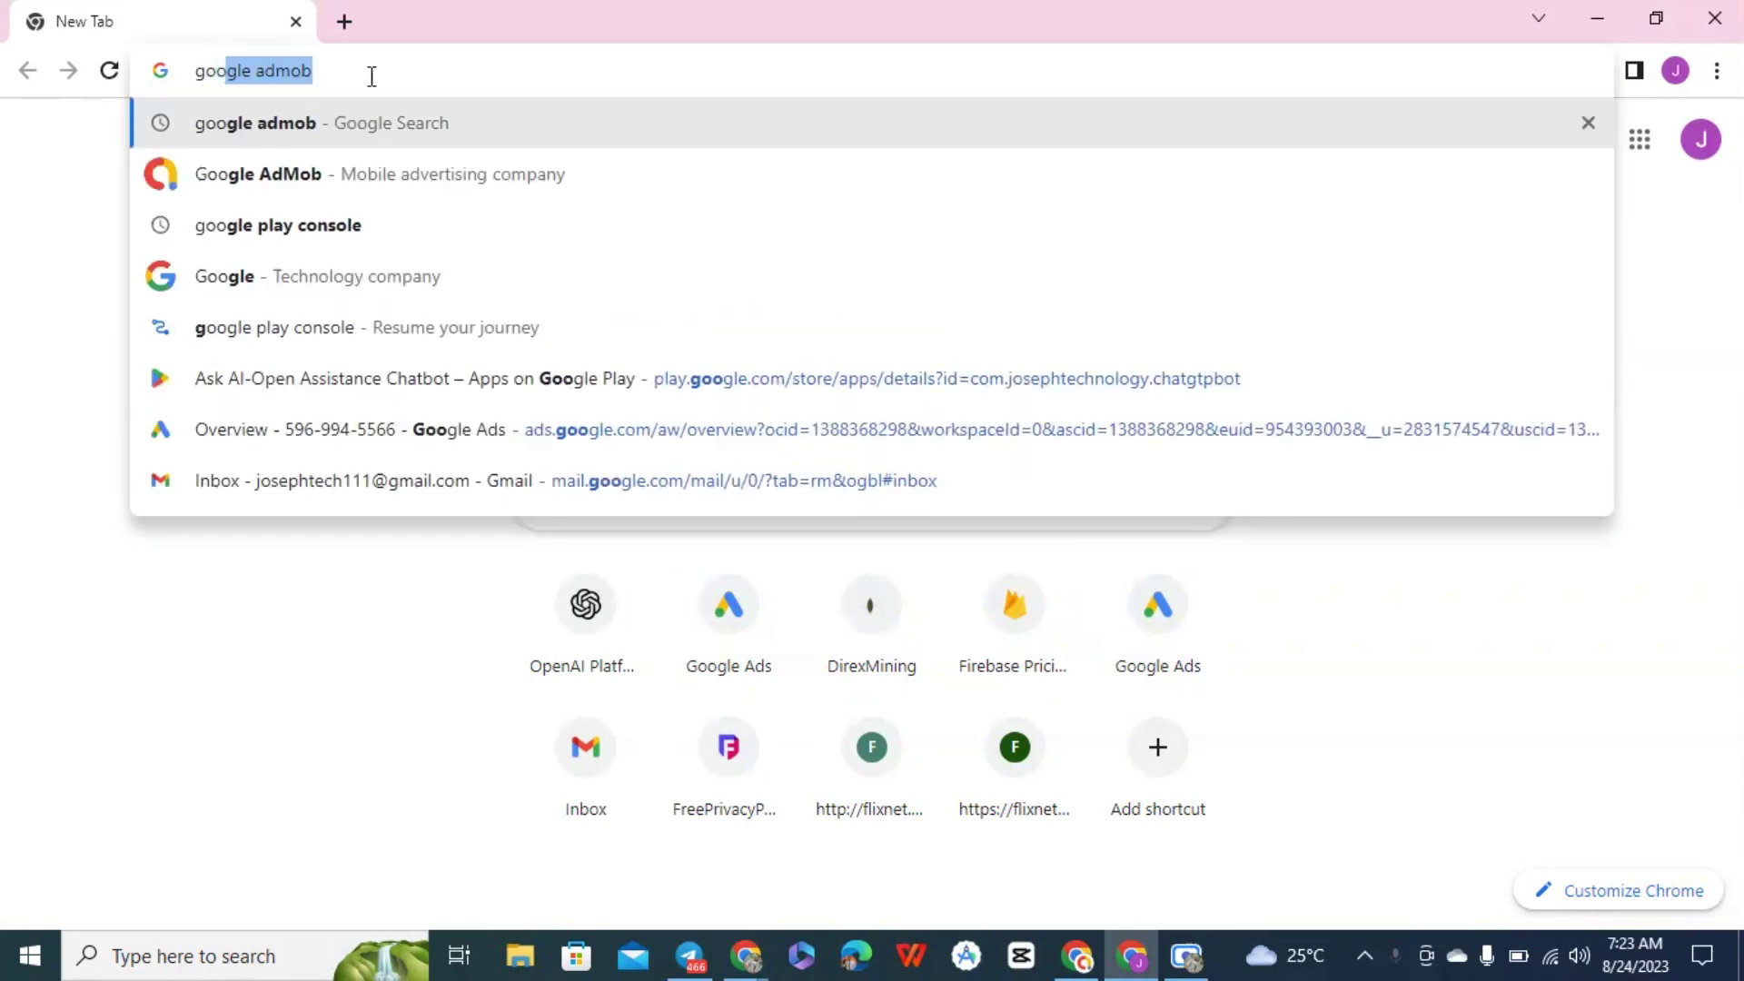
left_click(297, 141)
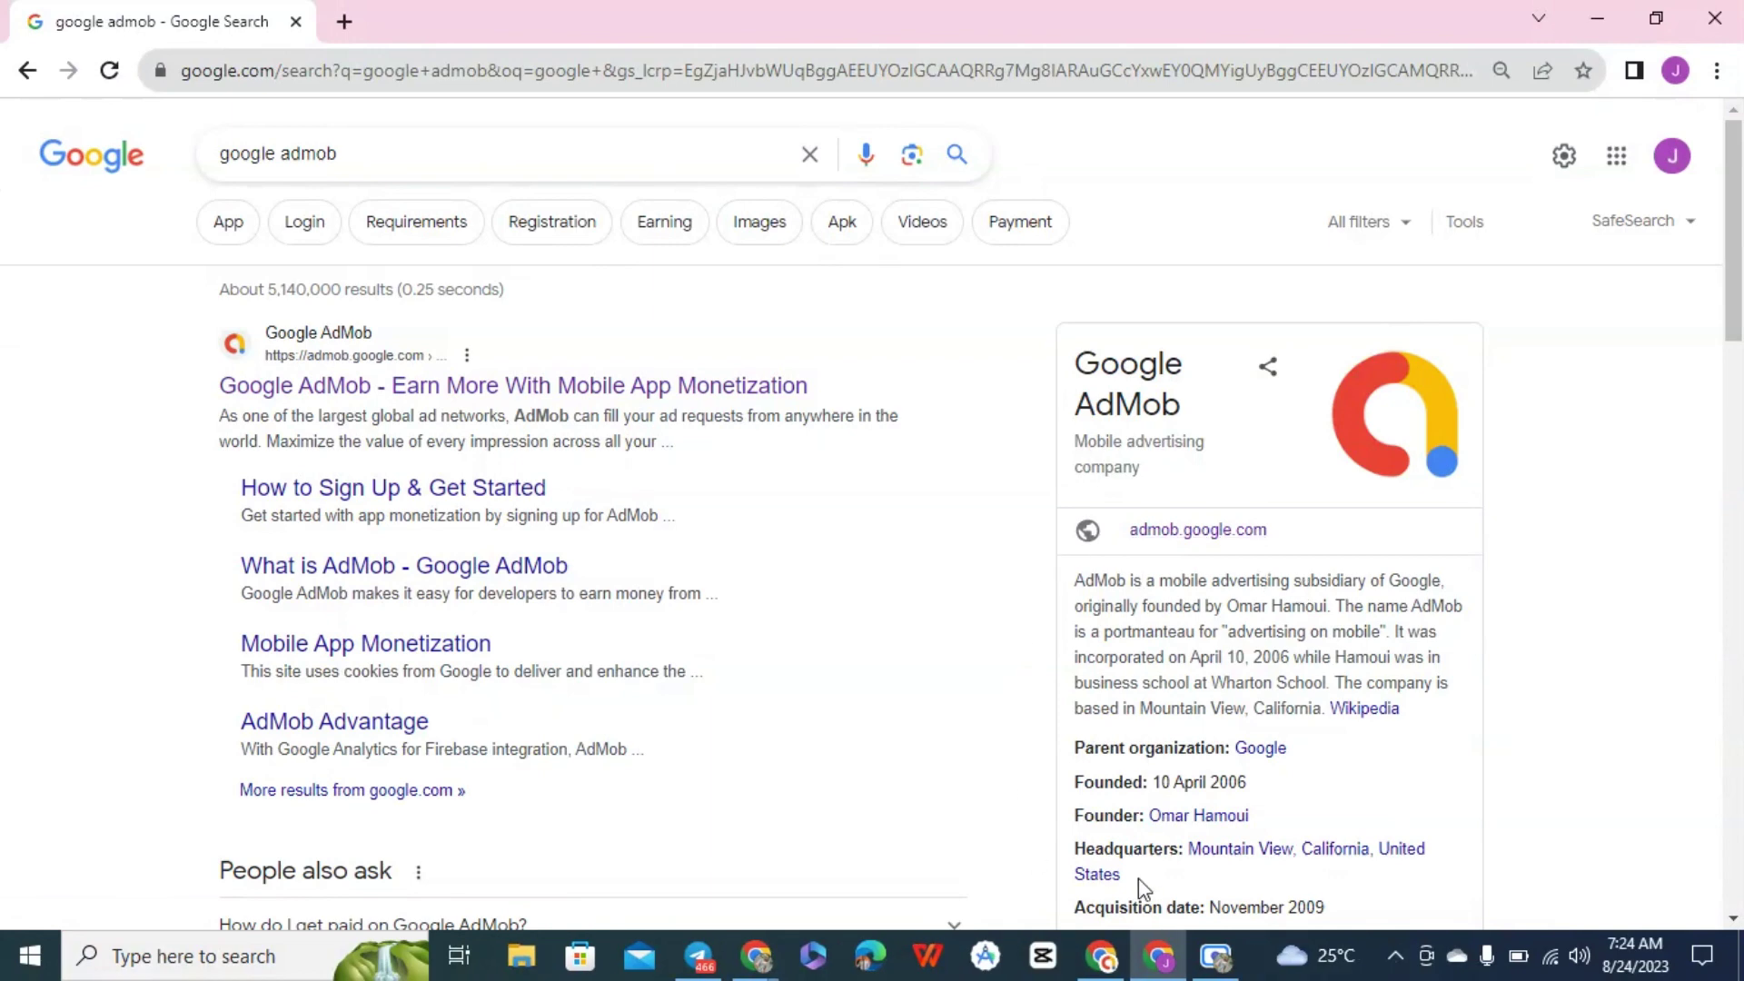
- Open the official 'Google AdMob - Earn More With Mobile App Monetization' result
left_click_drag(1737, 311, 1723, 227)
left_click_drag(1742, 289, 1682, 193)
left_click(416, 162)
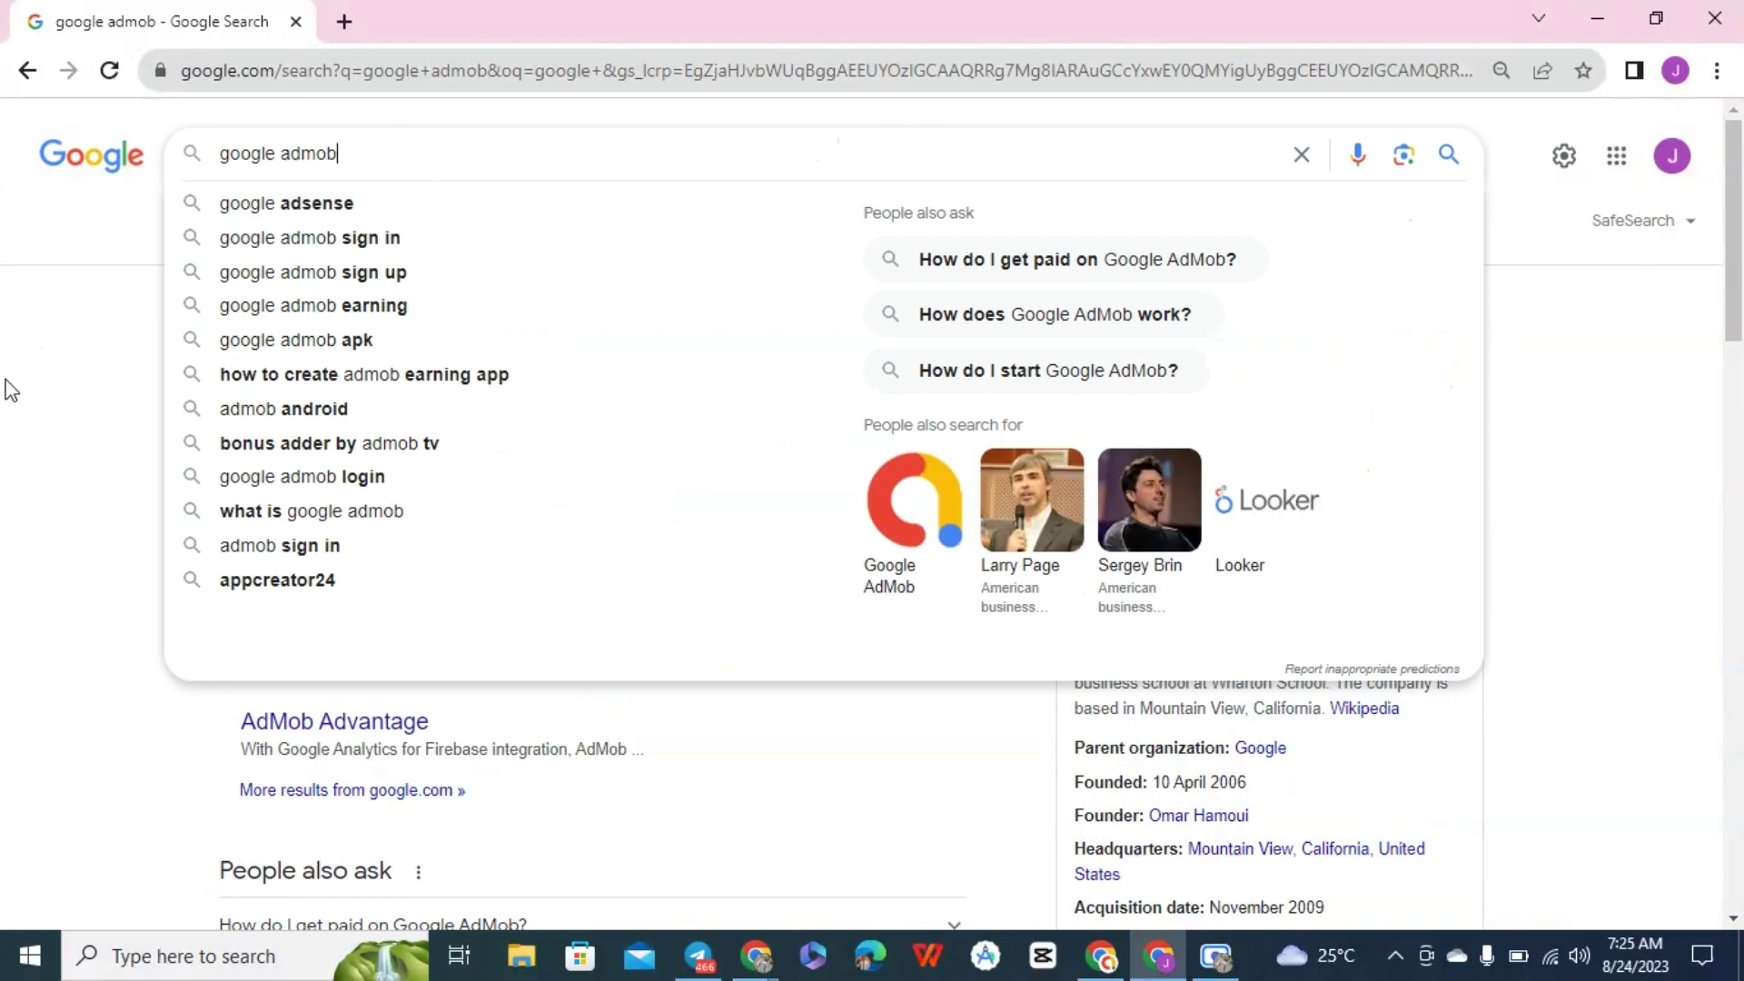
left_click(73, 399)
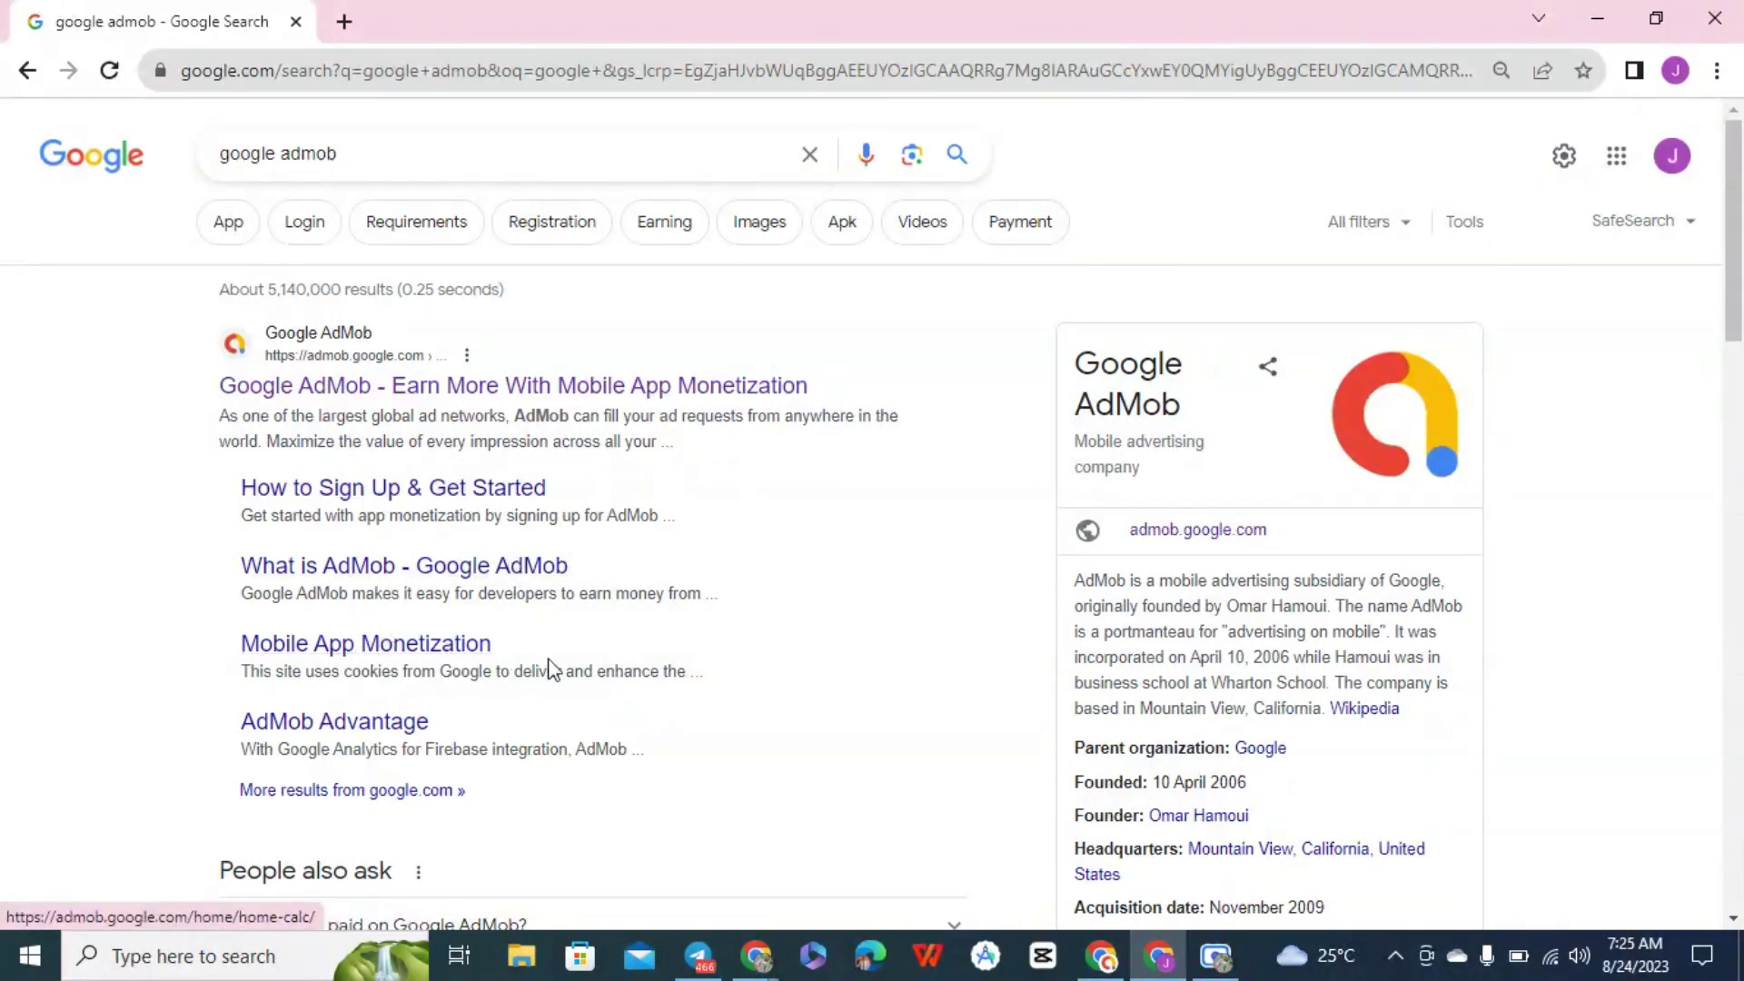
left_click(445, 389)
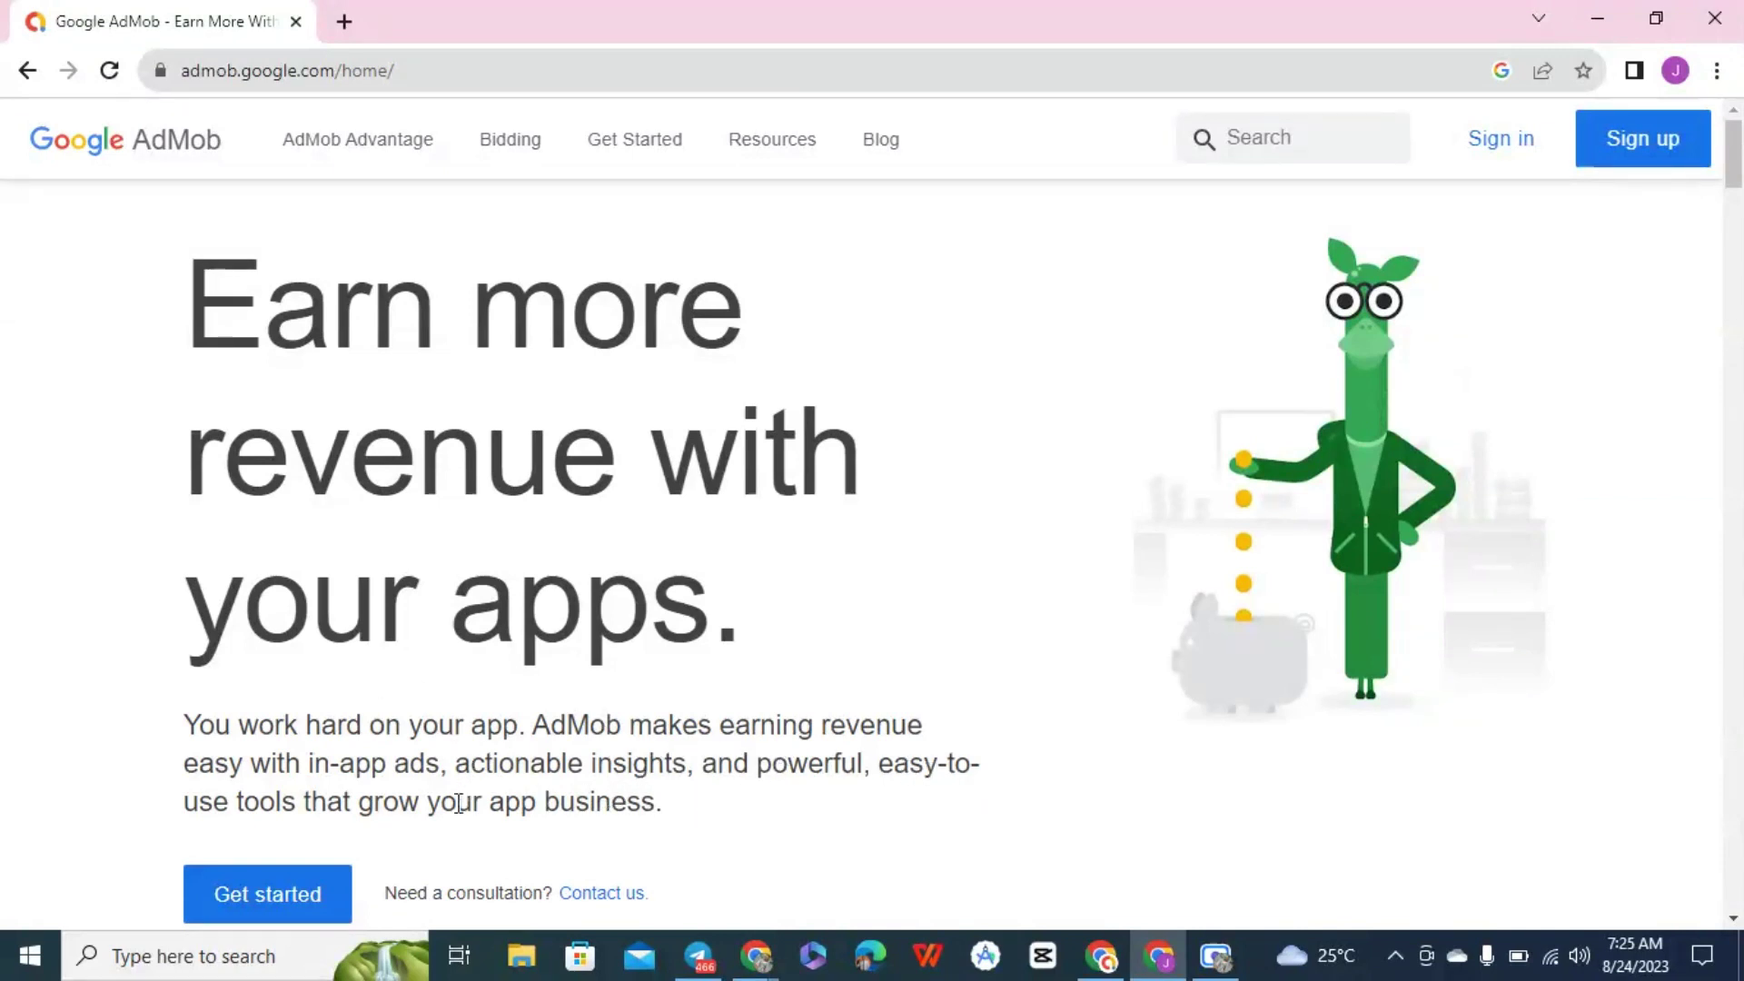
- Start AdMob account sign-up from the home page's Sign up button
left_click_drag(1734, 161, 1735, 200)
left_click(1646, 143)
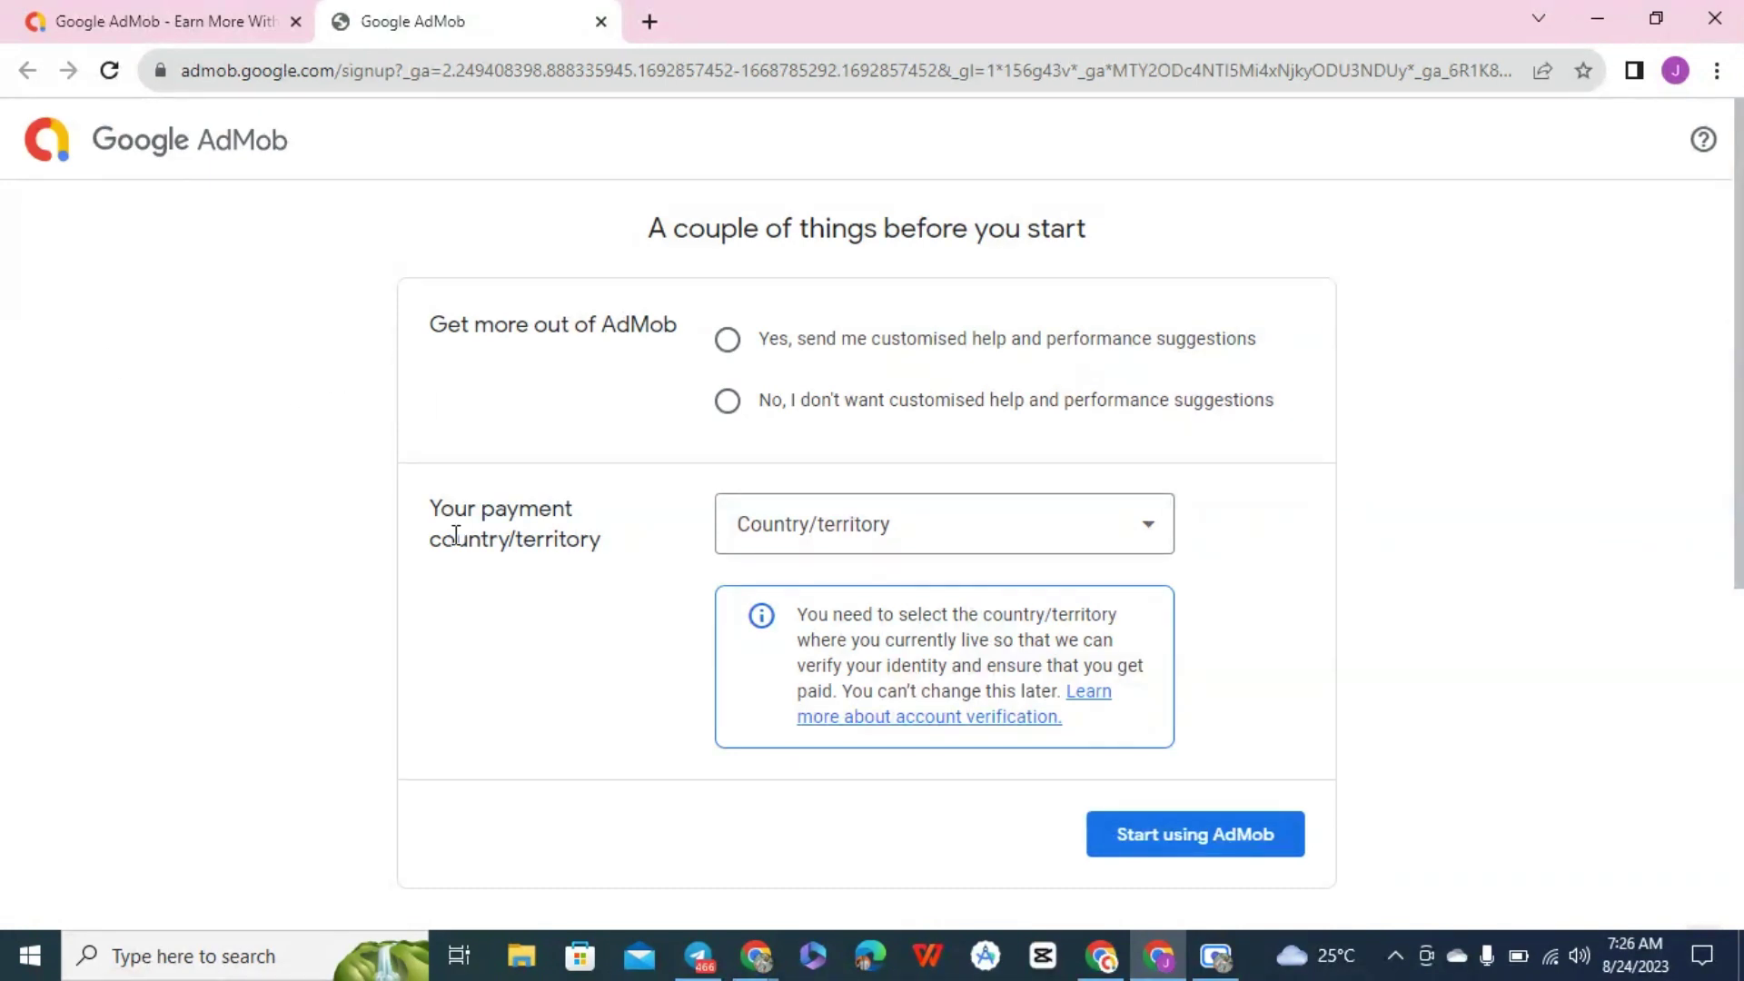
- Get back to the sign-up form and close the duplicate AdMob tab
left_click(209, 34)
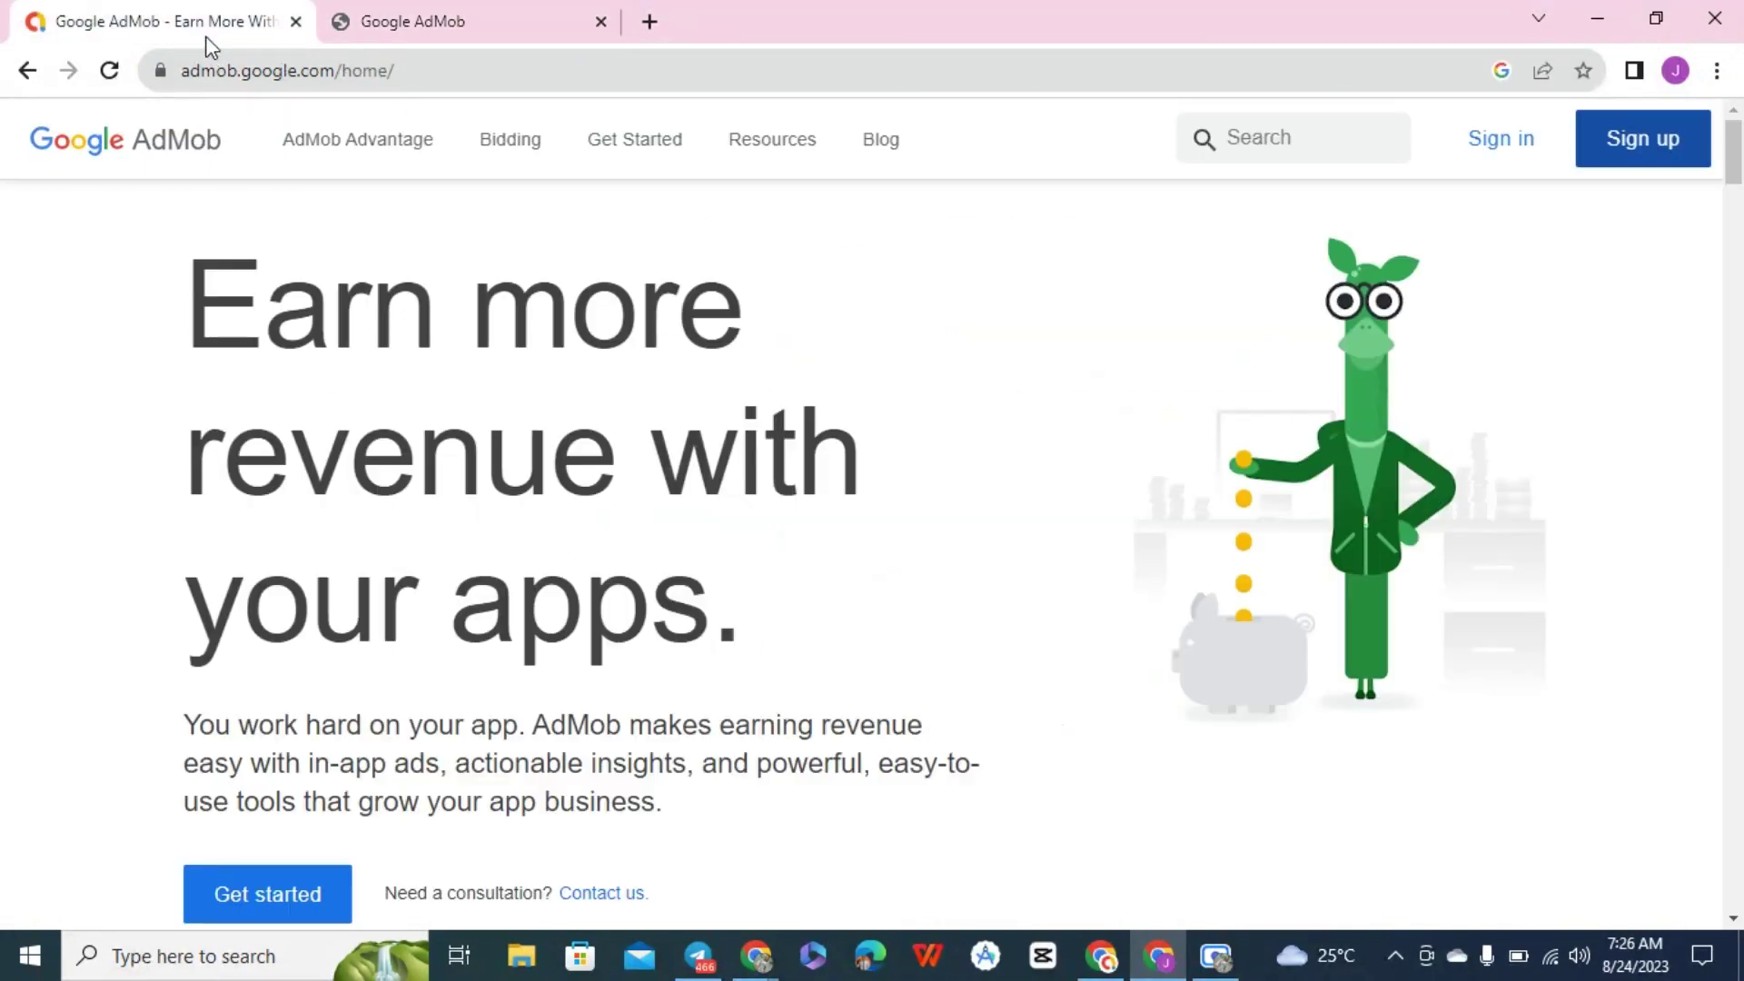
left_click(1600, 159)
left_click(905, 23)
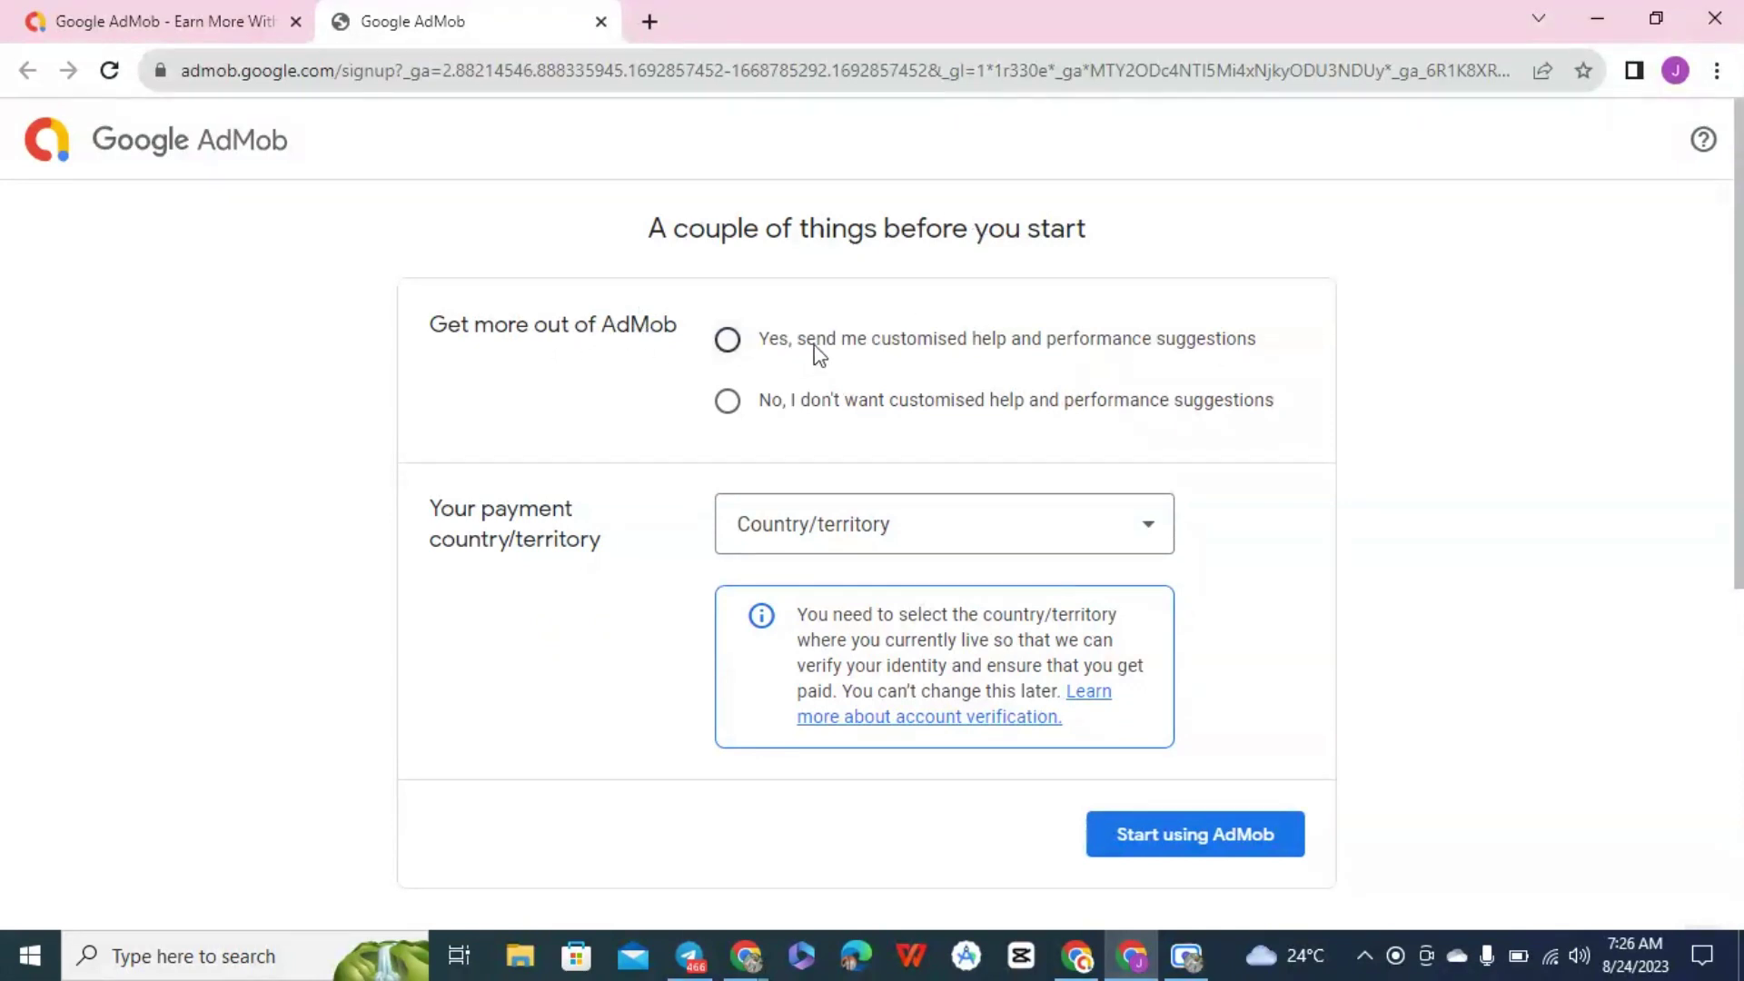
- Opt in to customised help and suggestions, then browse the payment country list
left_click(728, 340)
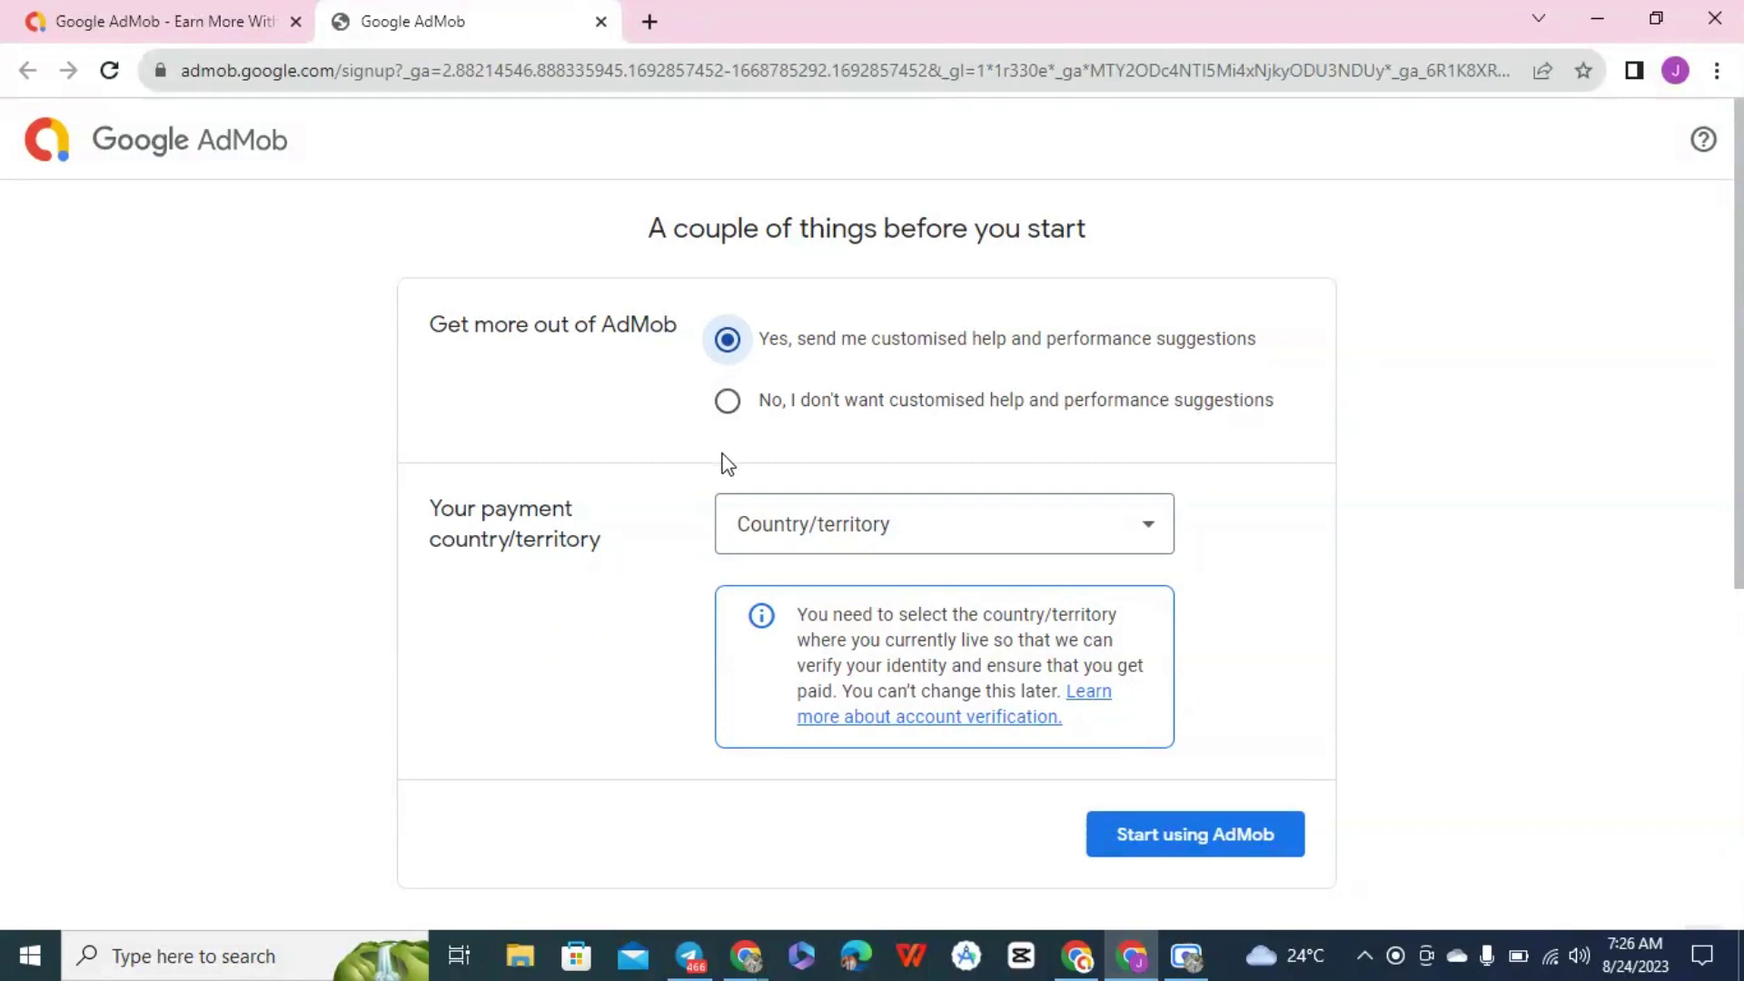
left_click(854, 520)
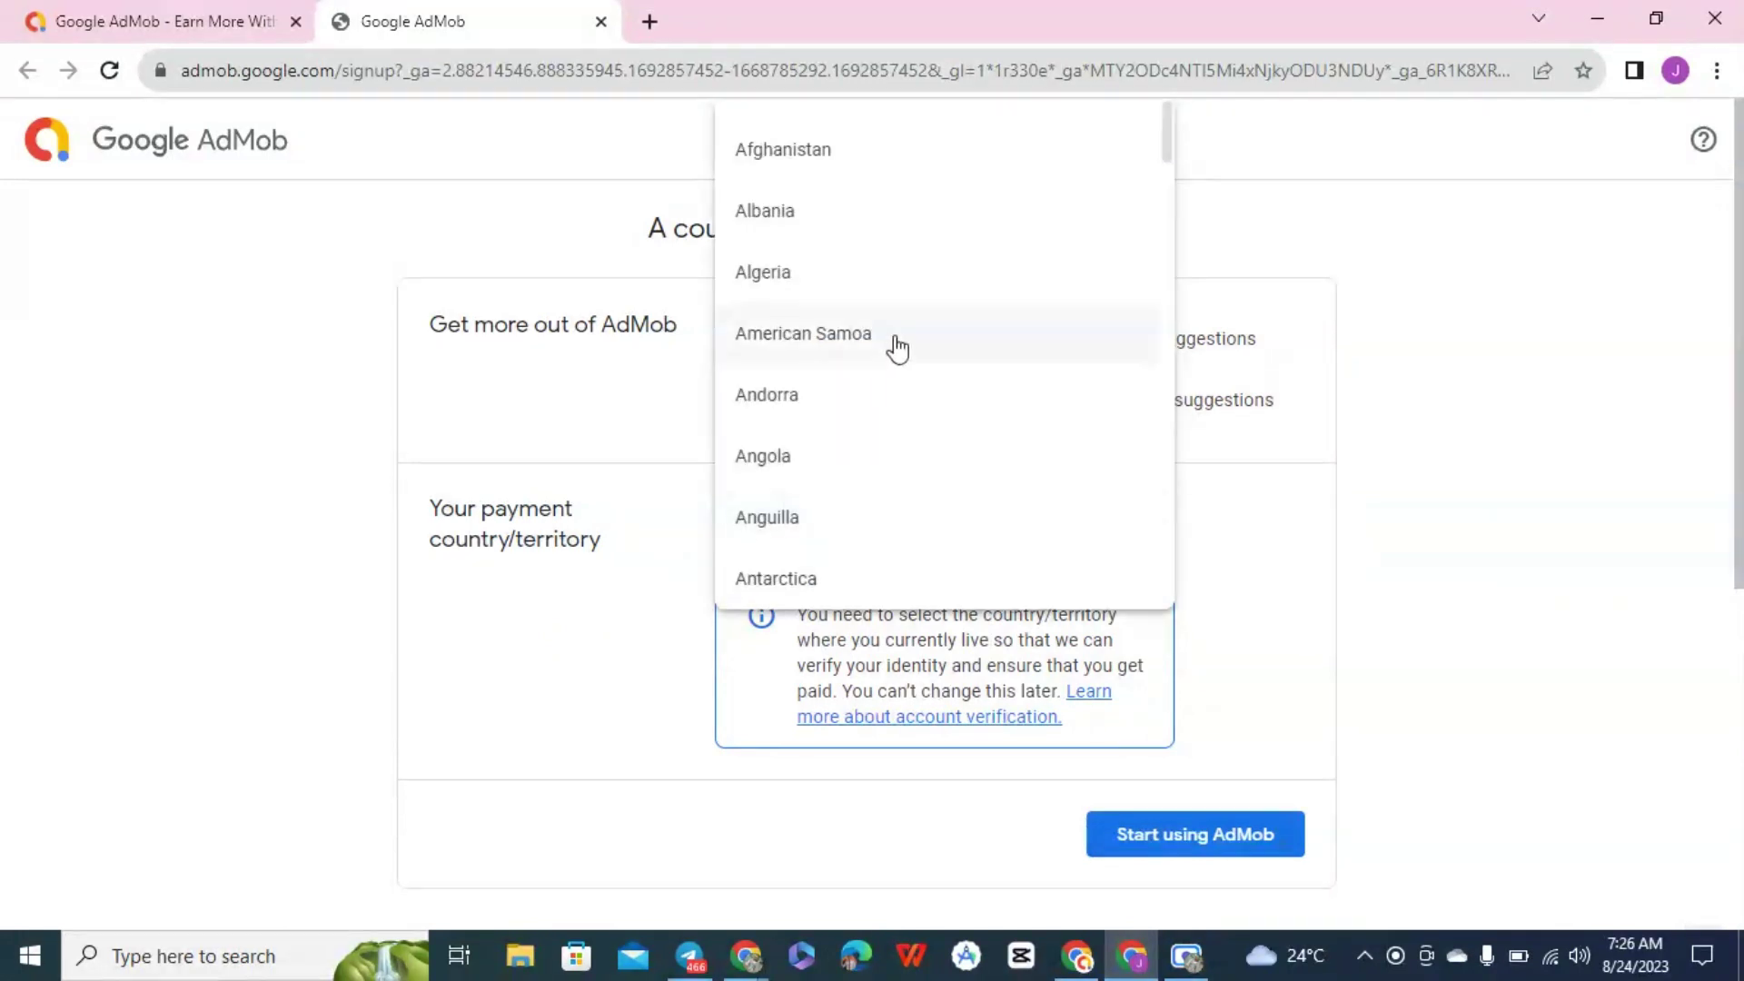
scroll(900, 348, "down", 20)
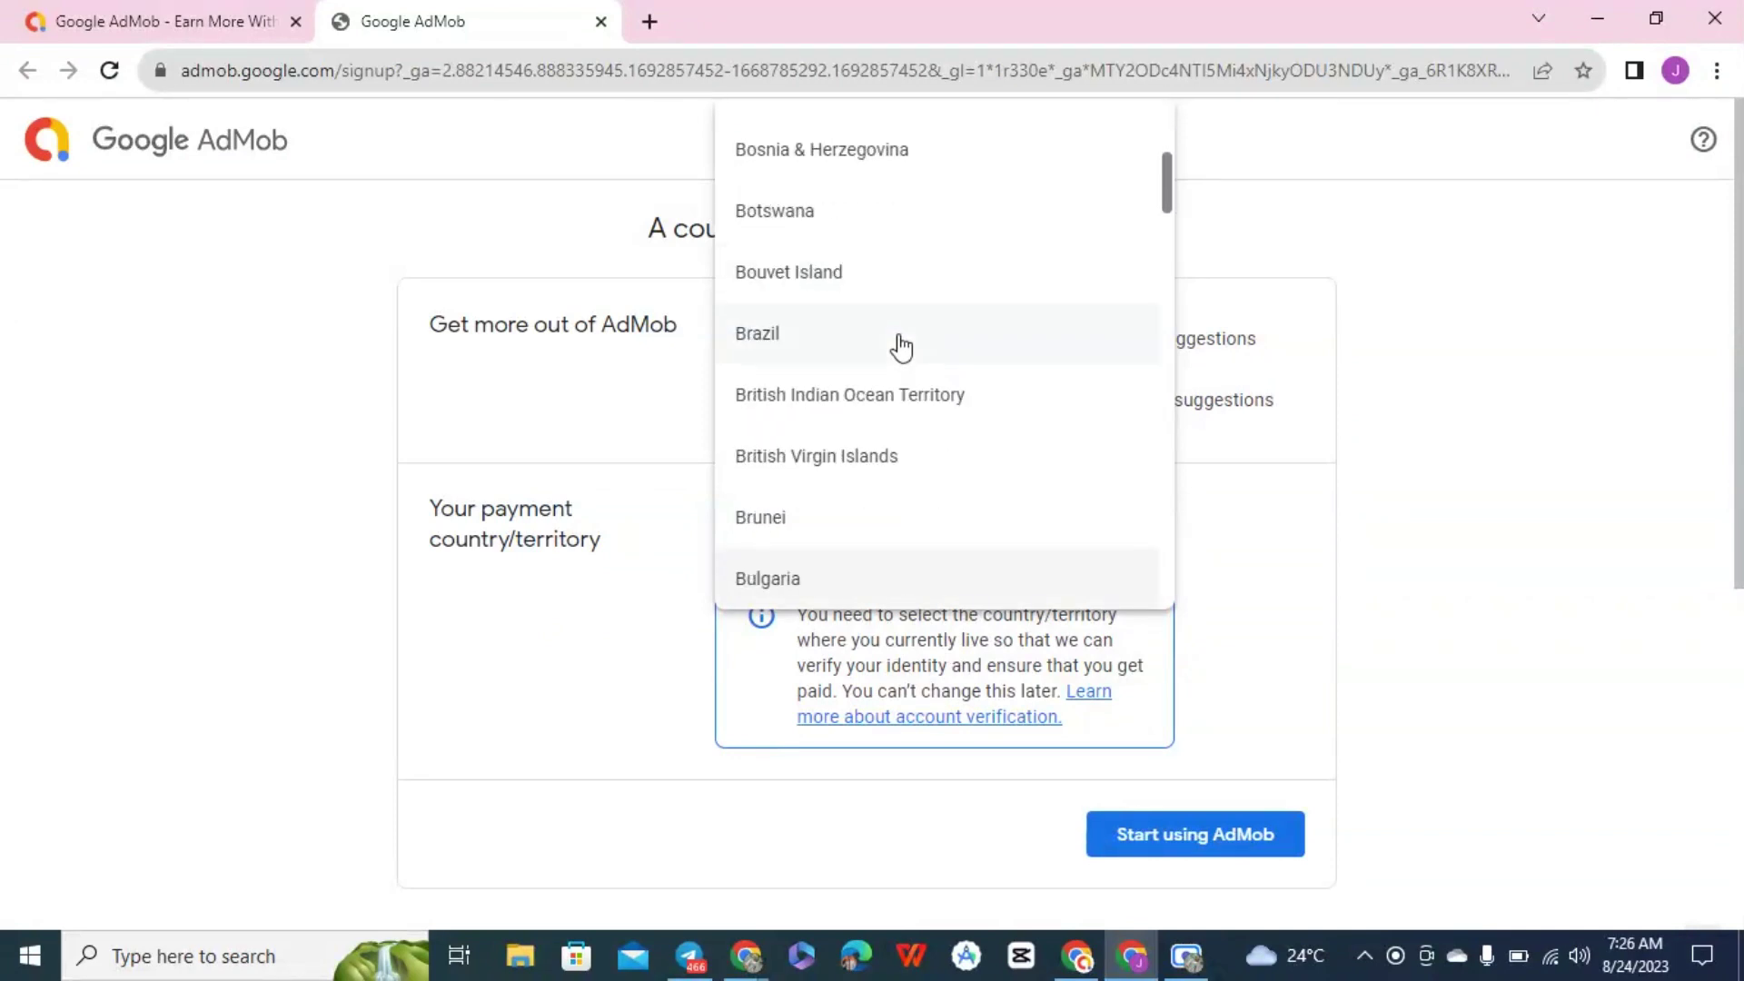
scroll(899, 348, "down", 20)
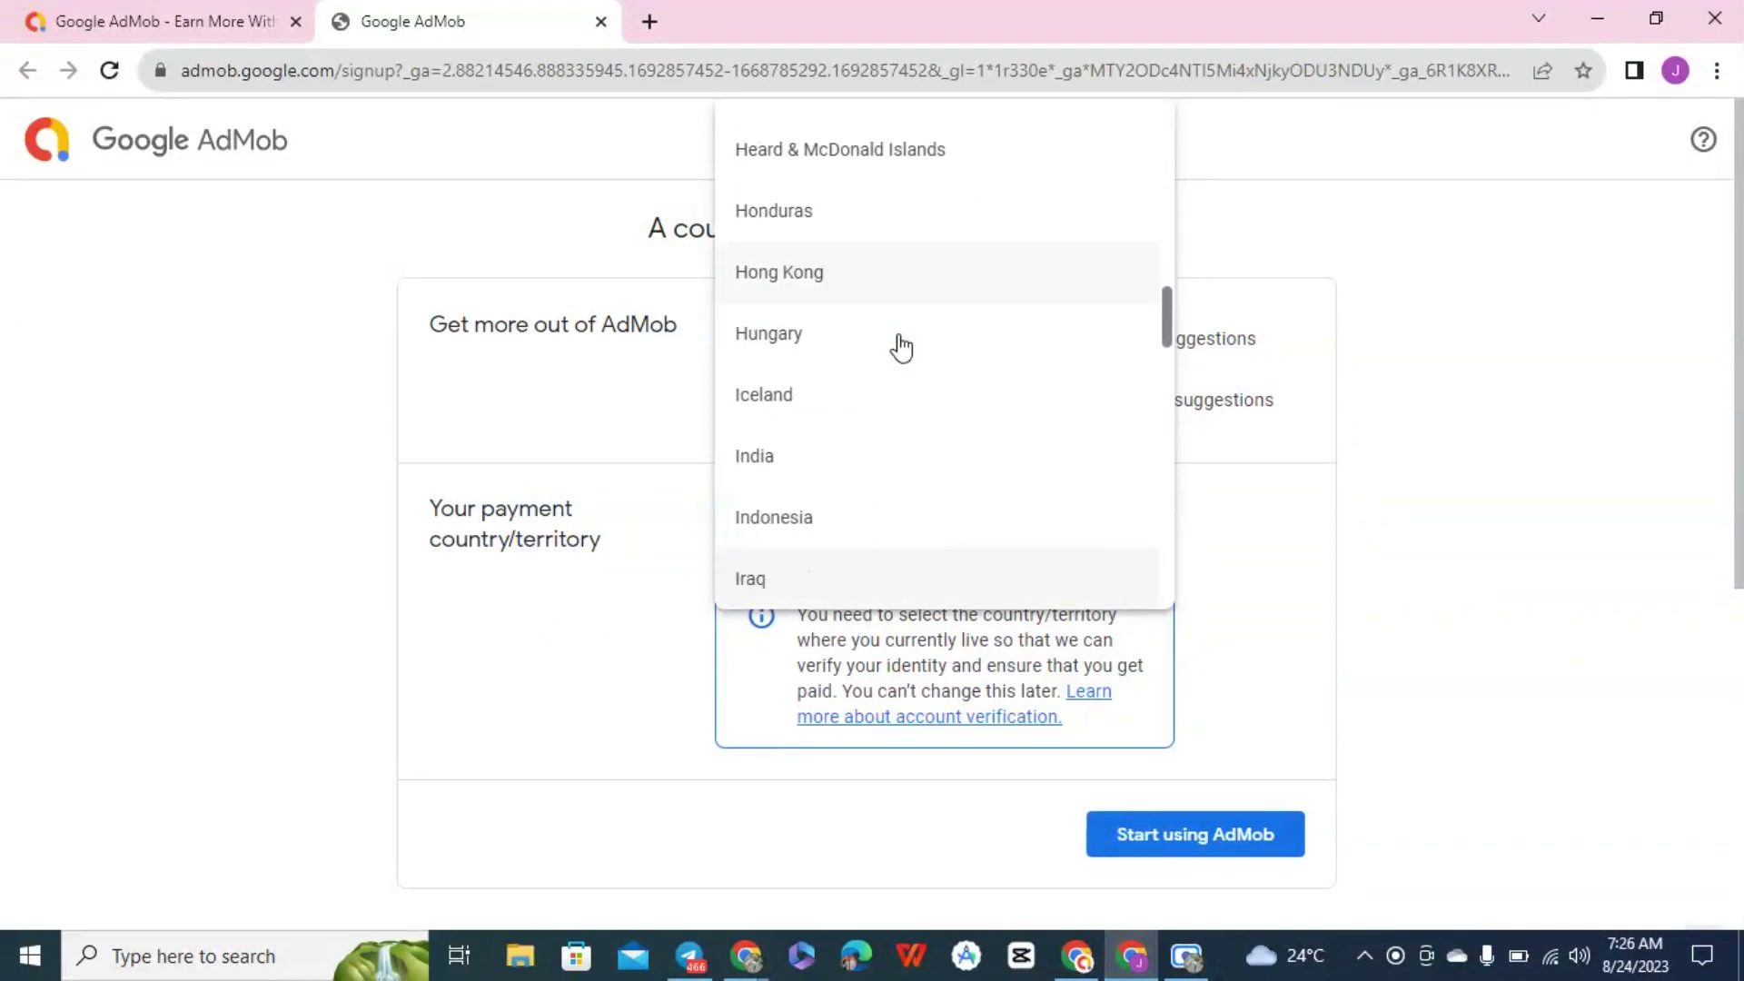
scroll(899, 348, "down", 20)
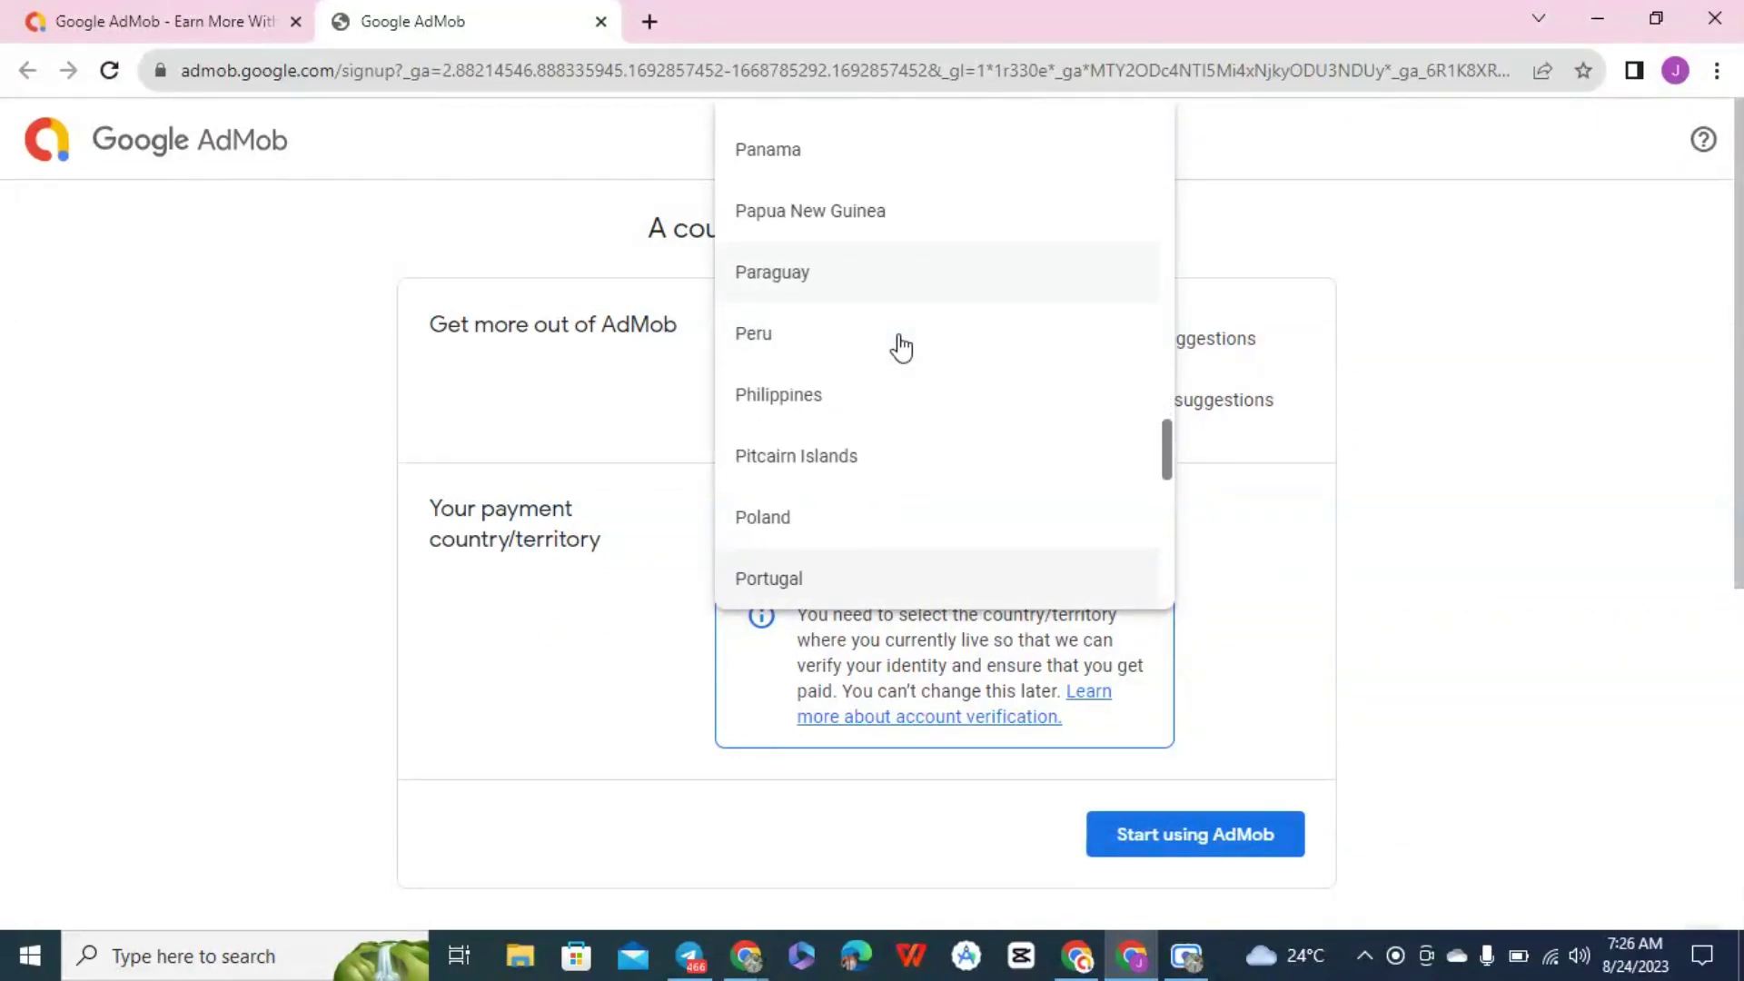
scroll(899, 348, "down", 20)
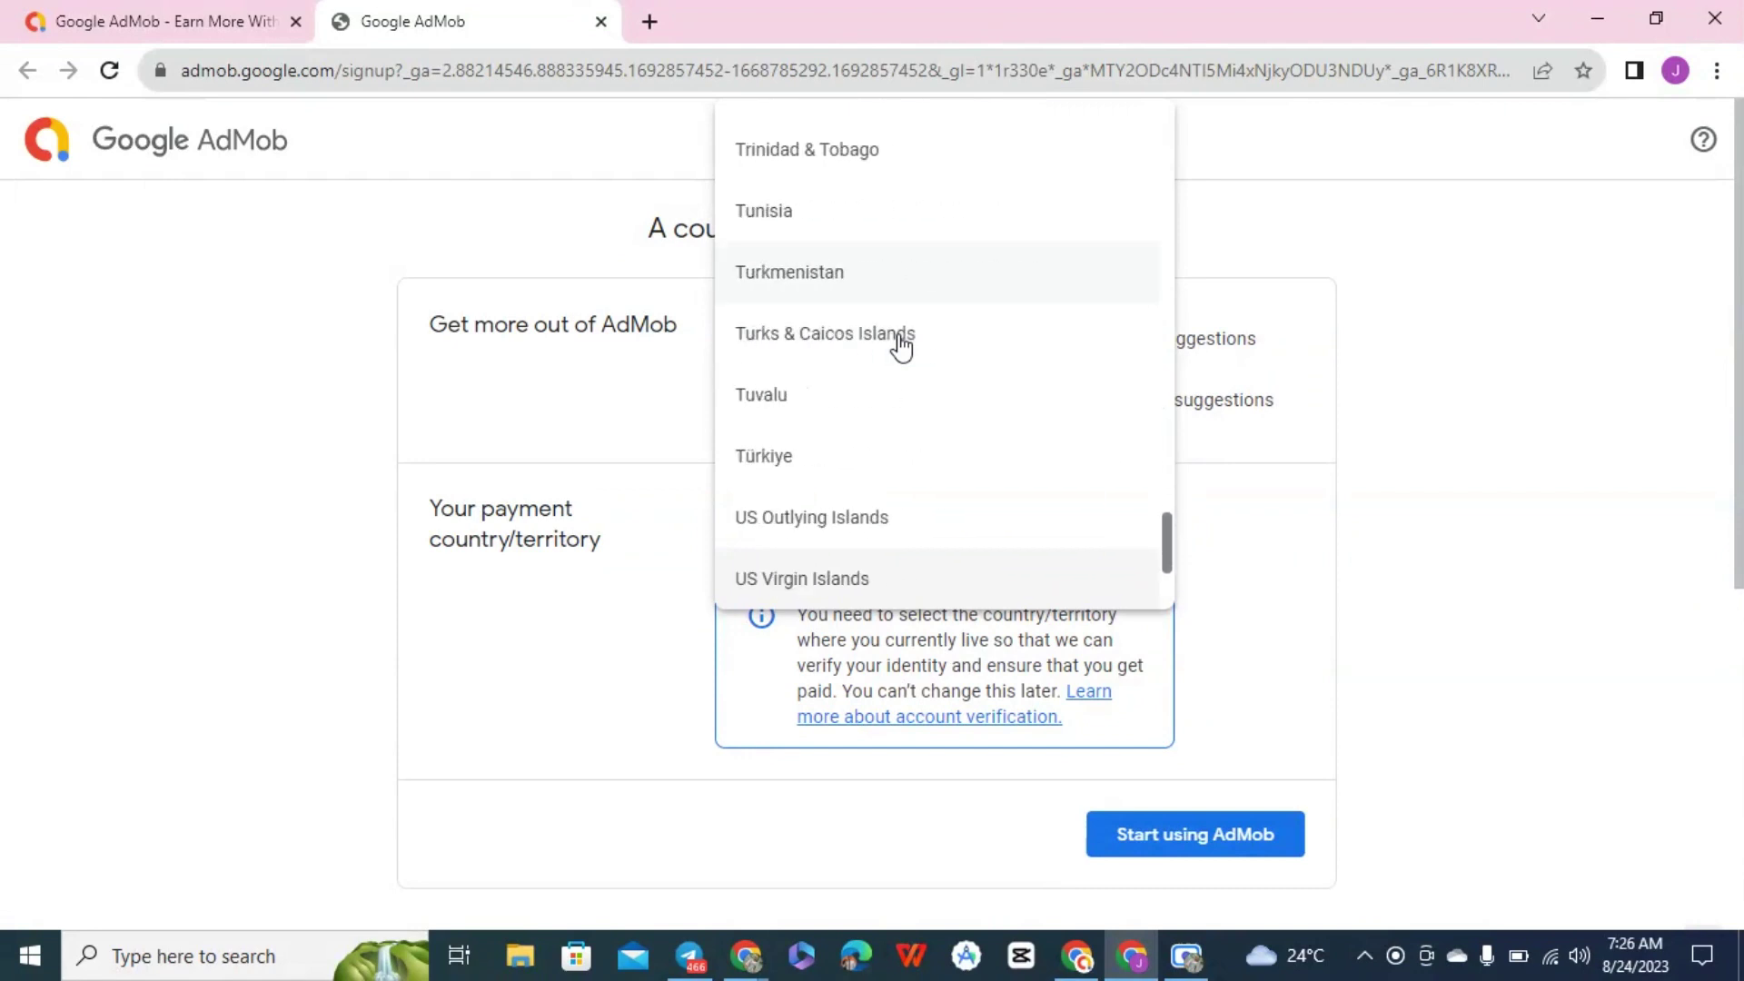
scroll(901, 345, "up", 20)
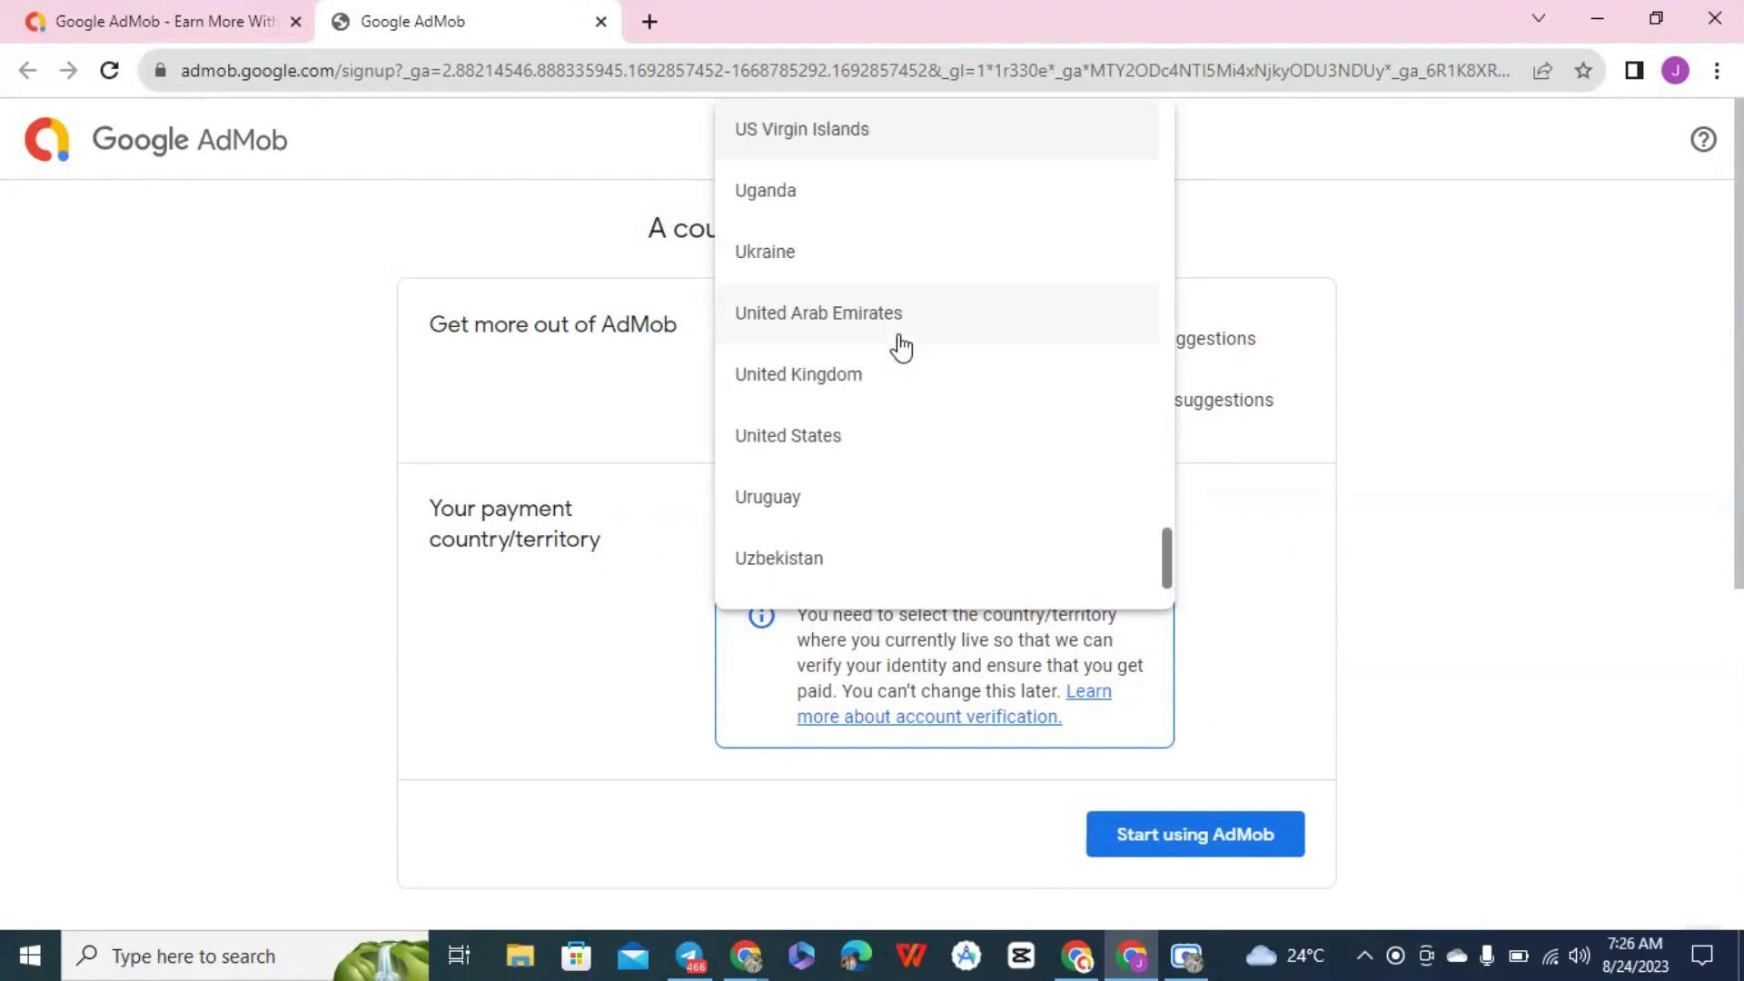
scroll(898, 343, "up", 15)
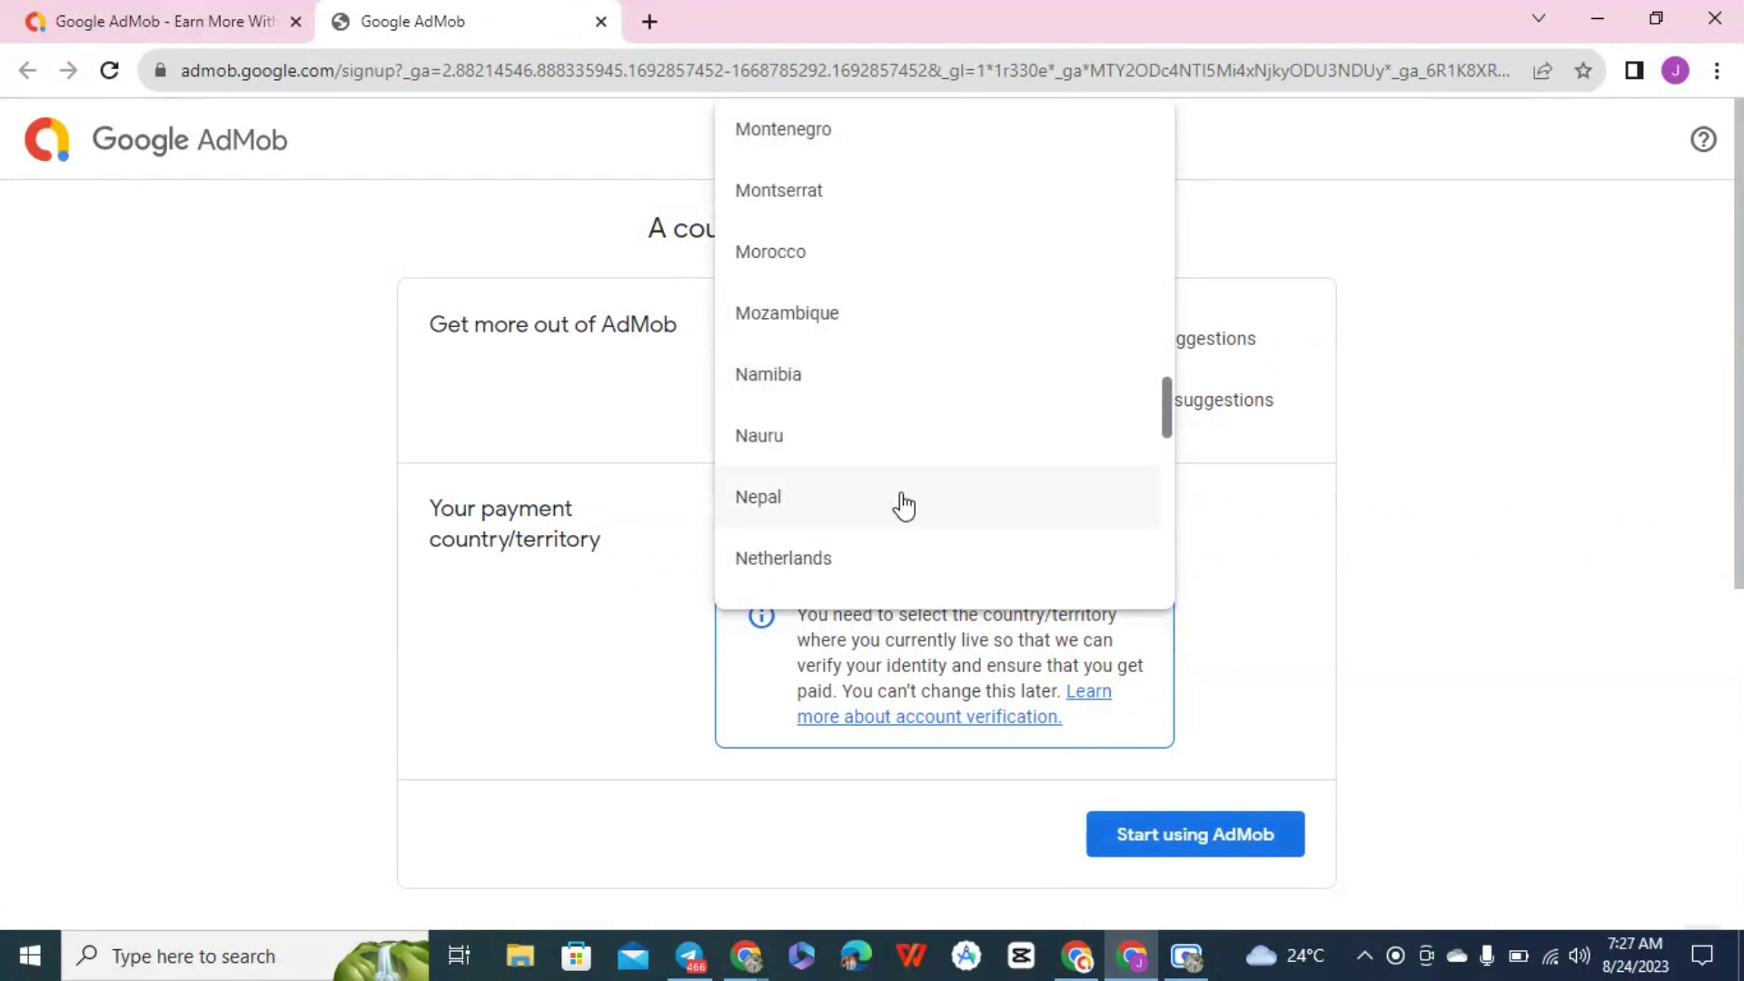
scroll(904, 506, "down", 4)
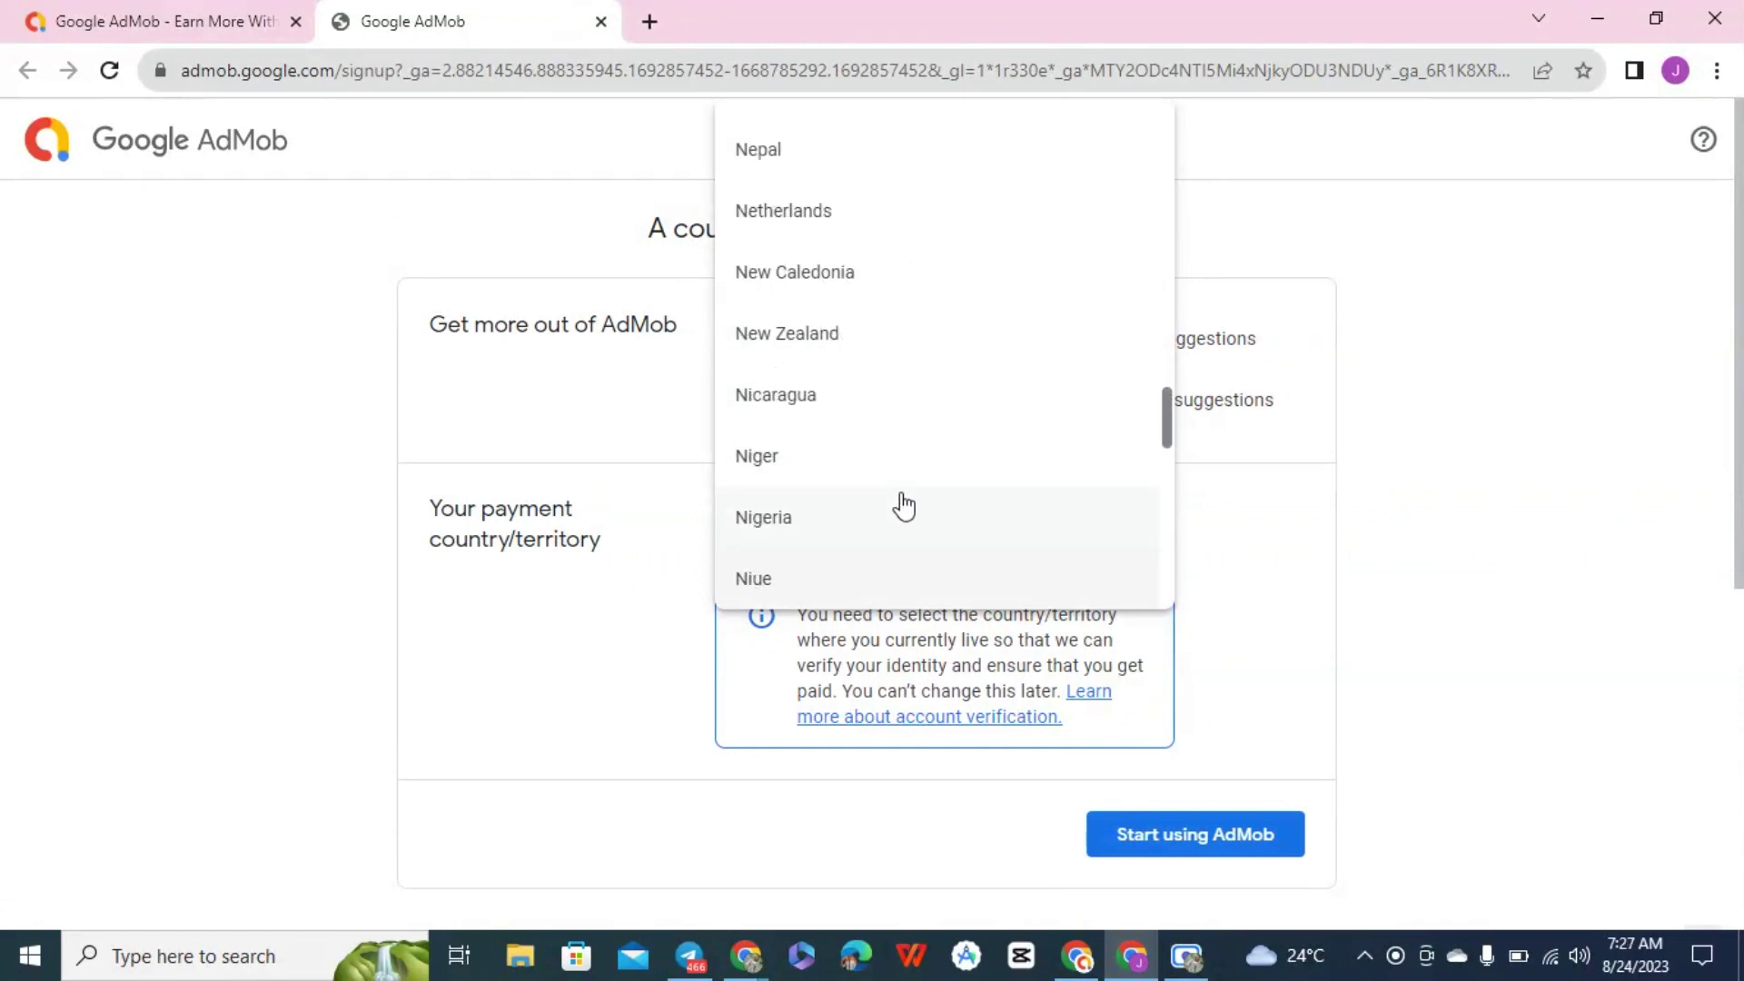
- Choose Nigeria as payment country, accept the AdSense terms, and start using AdMob
left_click(808, 522)
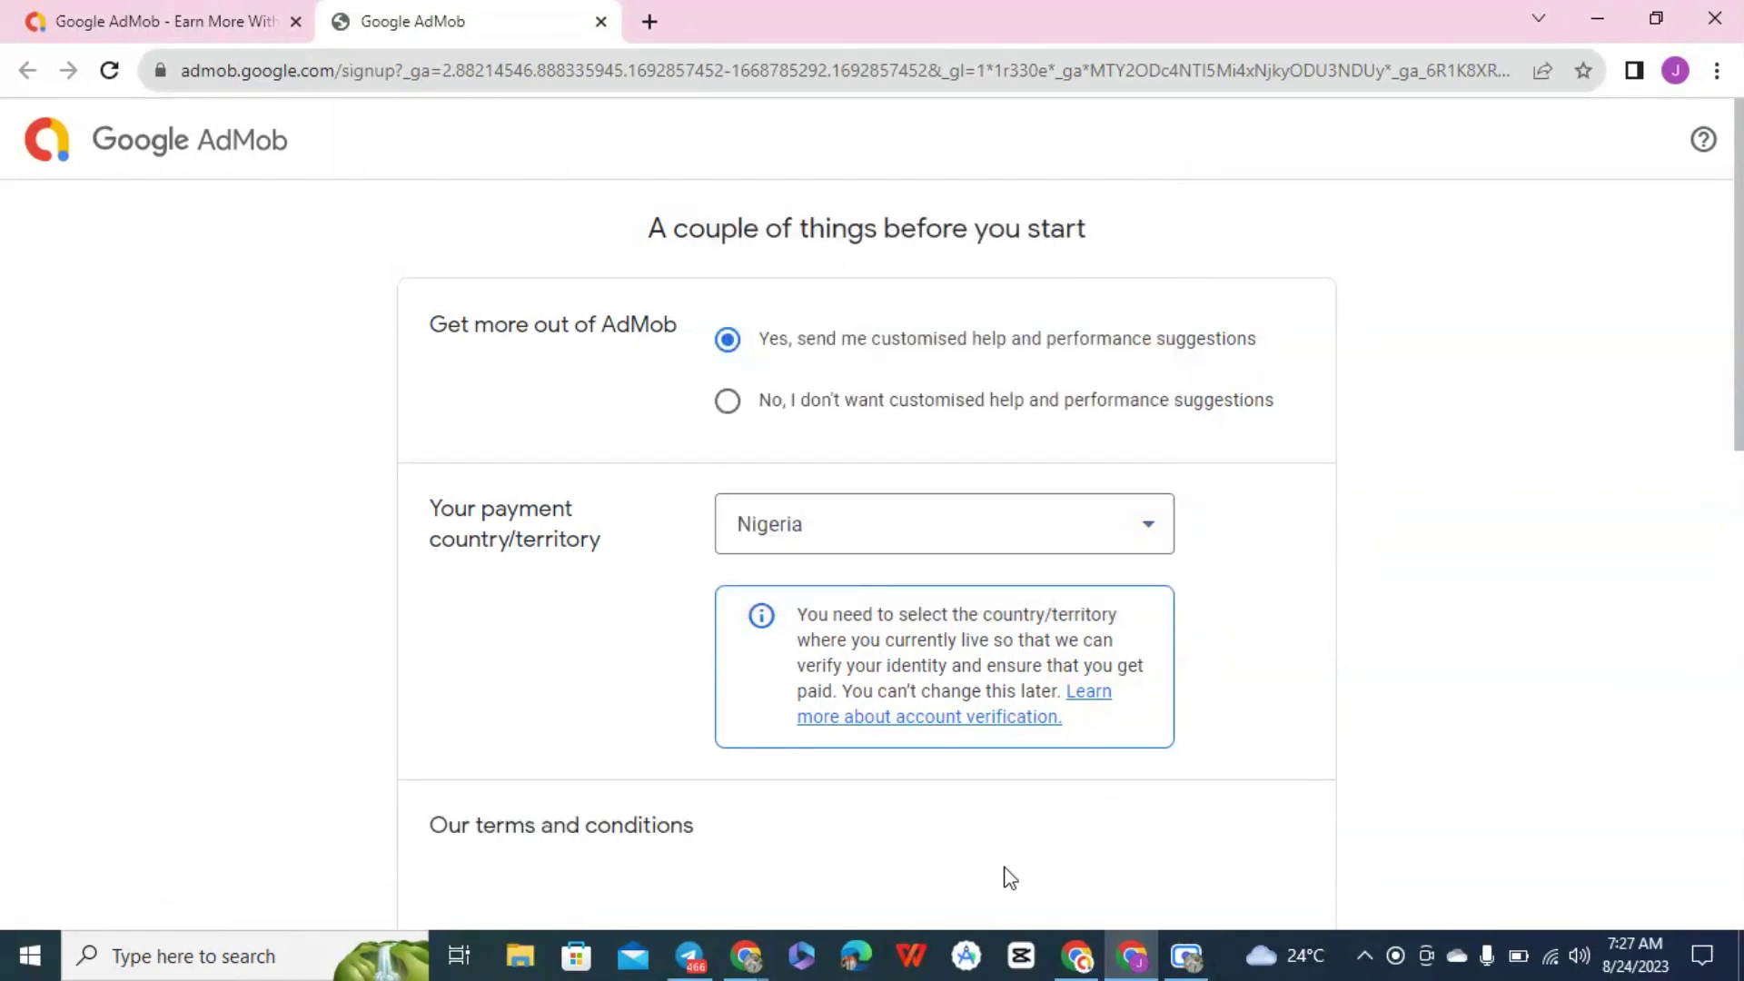
left_click_drag(1739, 366, 1740, 586)
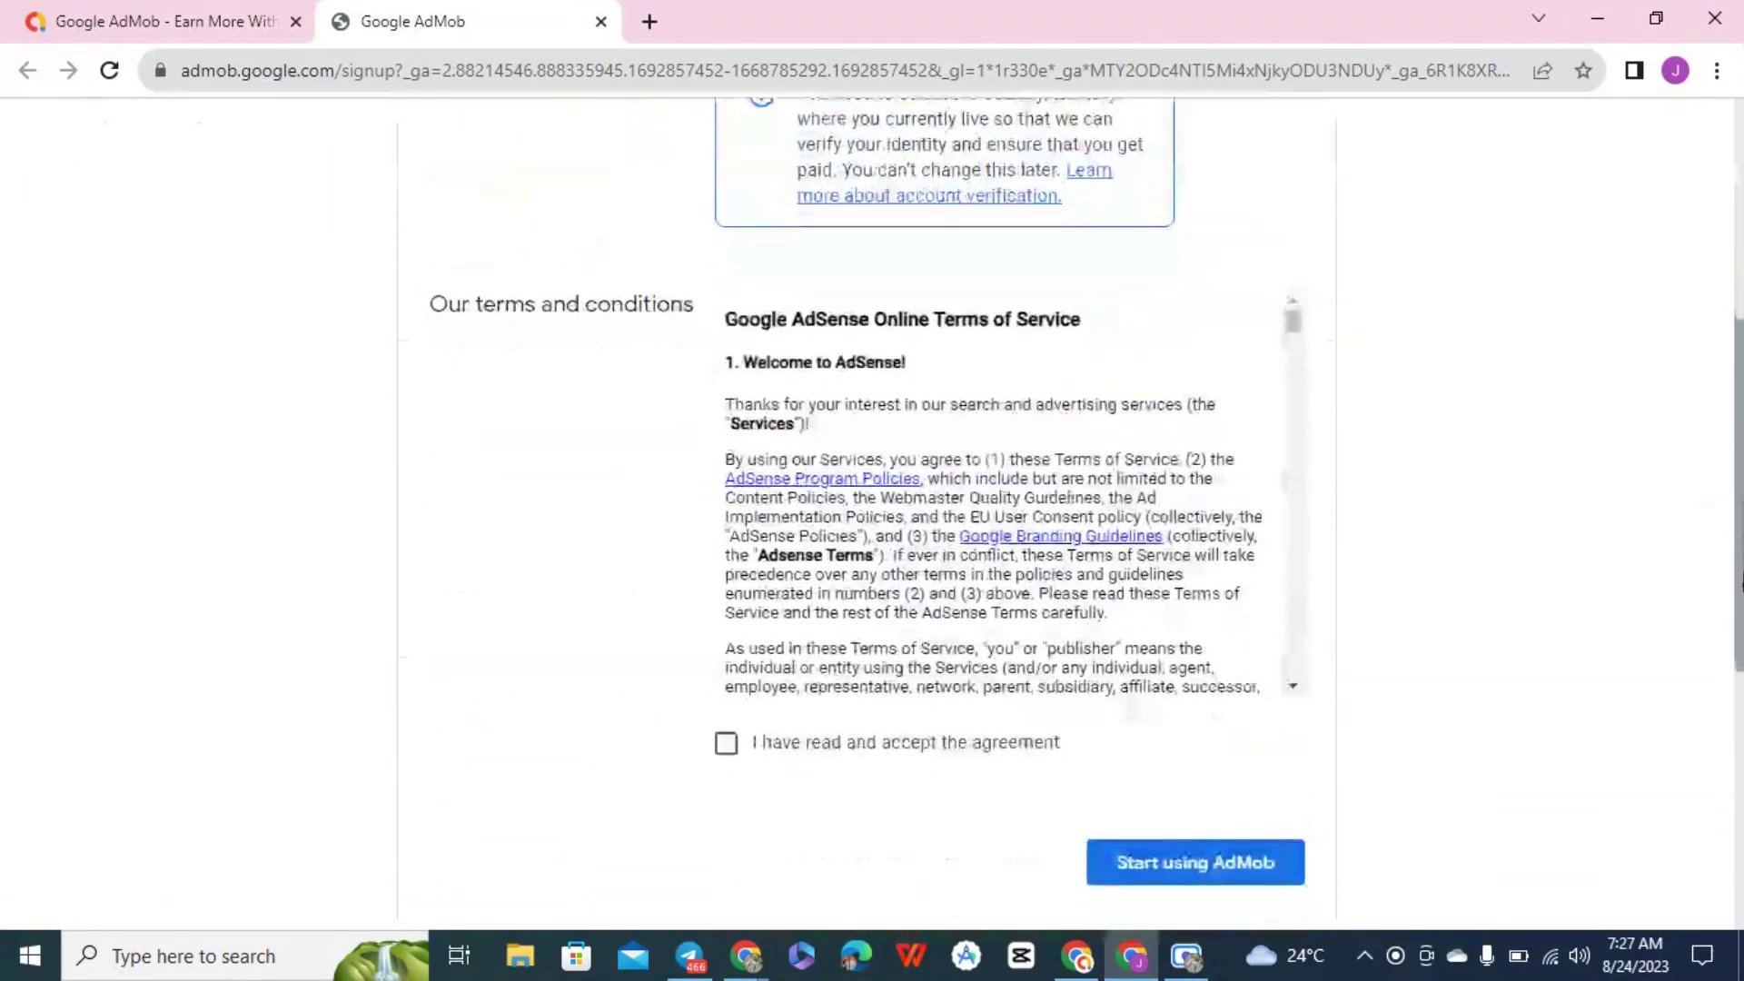
left_click(725, 745)
left_click_drag(1295, 327, 1257, 677)
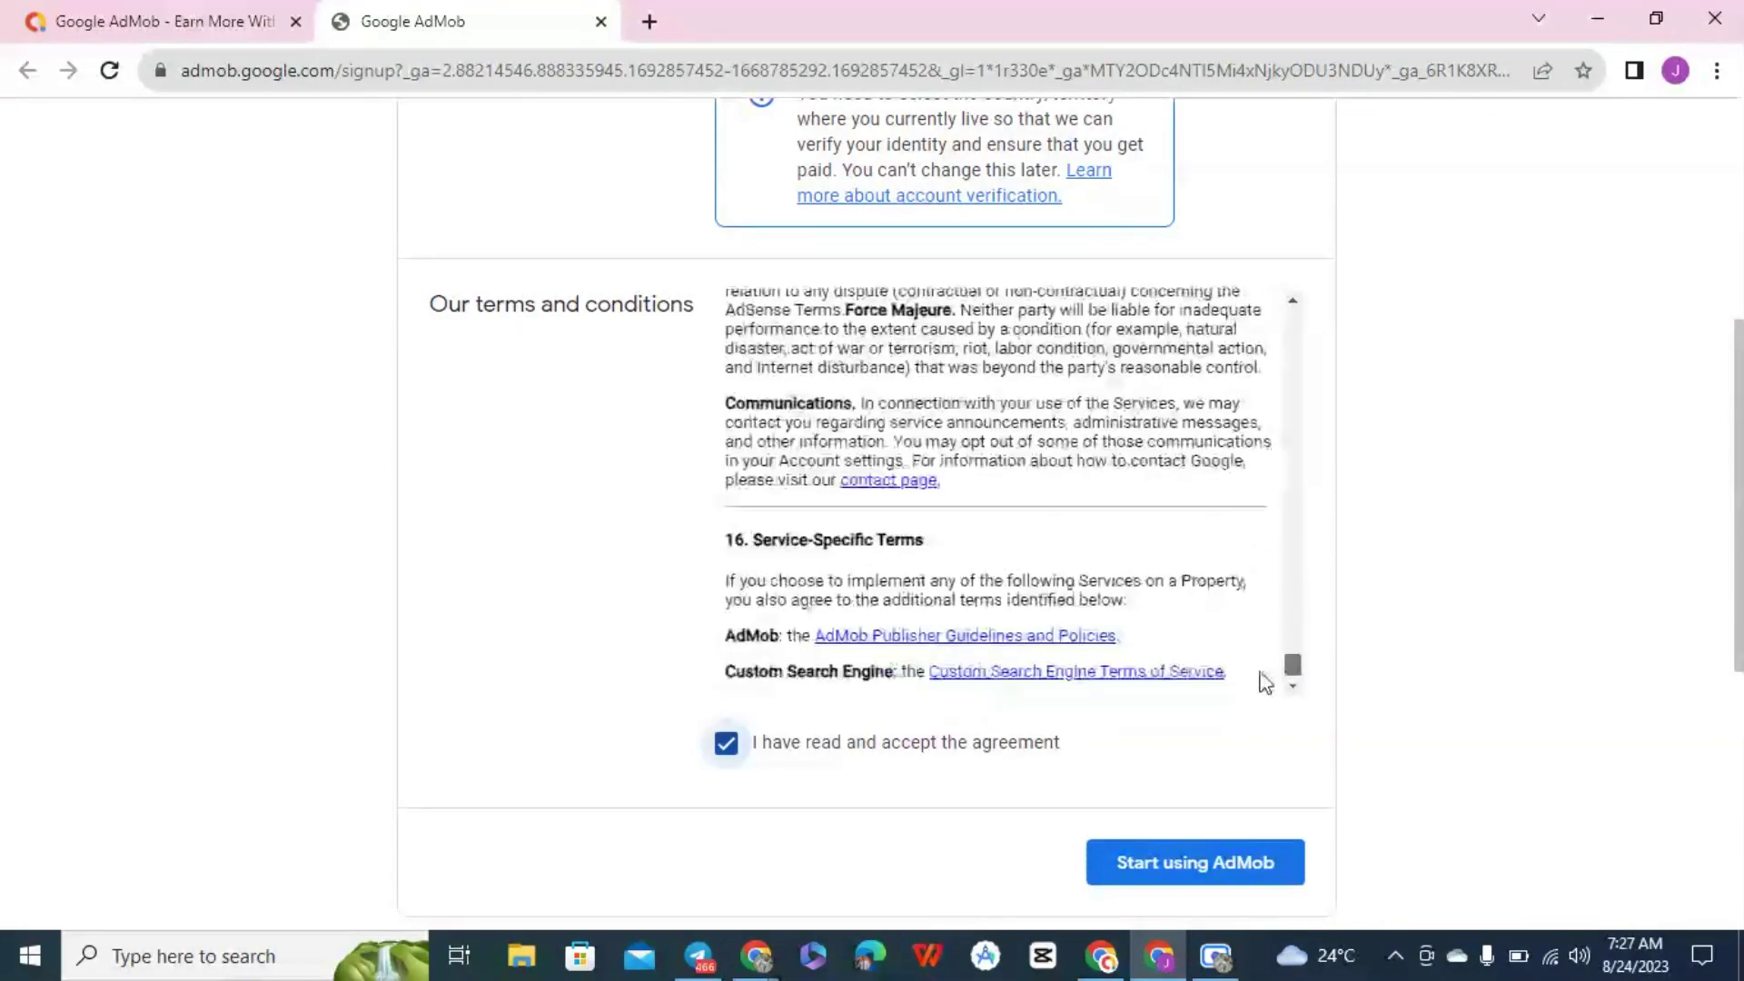
left_click_drag(1266, 742, 1264, 747)
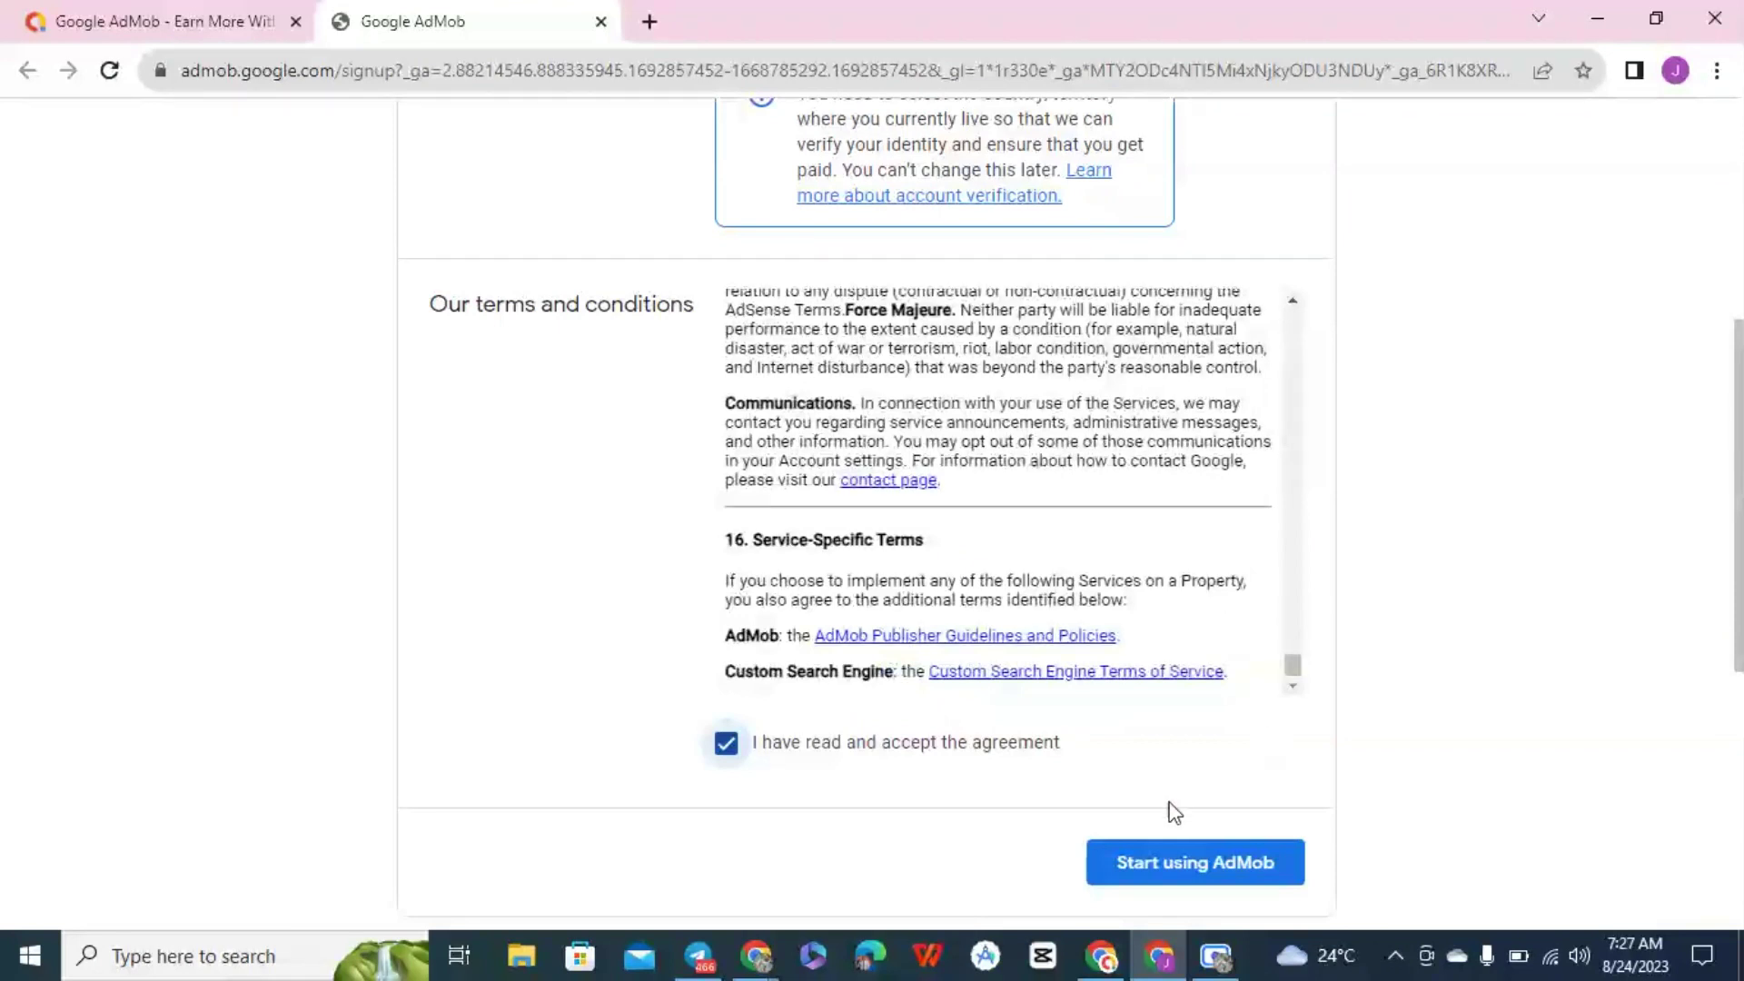
left_click(1178, 864)
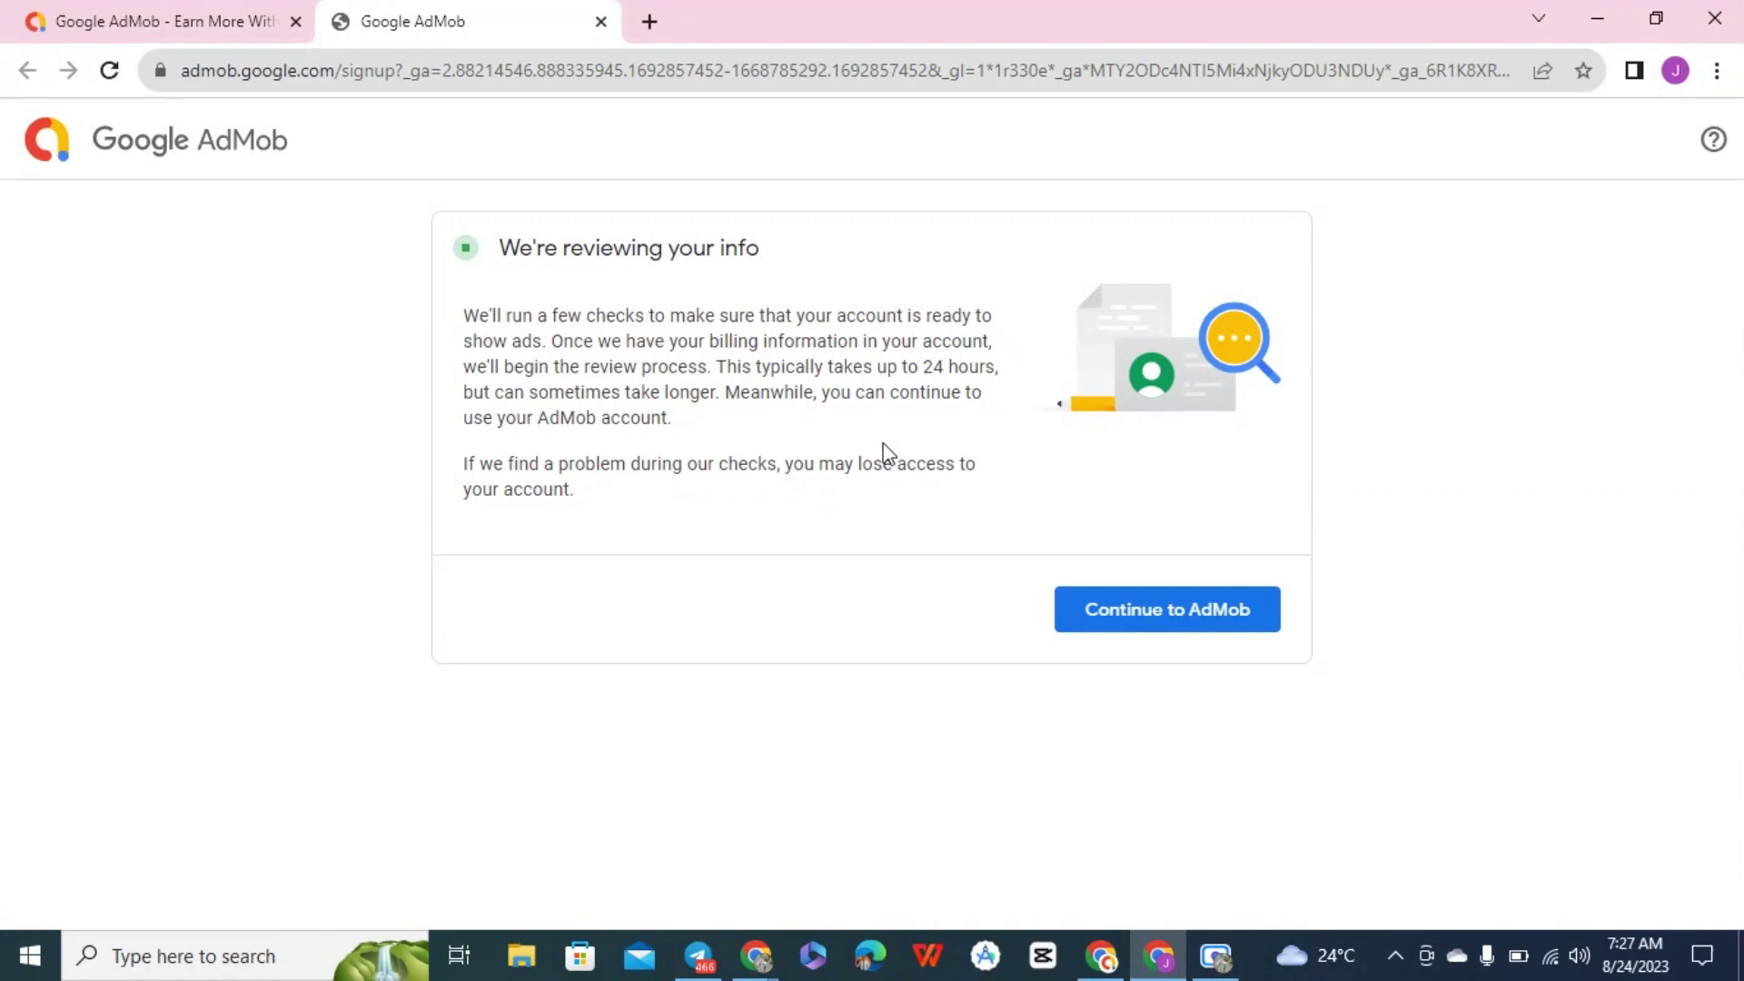
- Continue from the 'We're reviewing your info' notice into the AdMob Home dashboard
left_click(1152, 627)
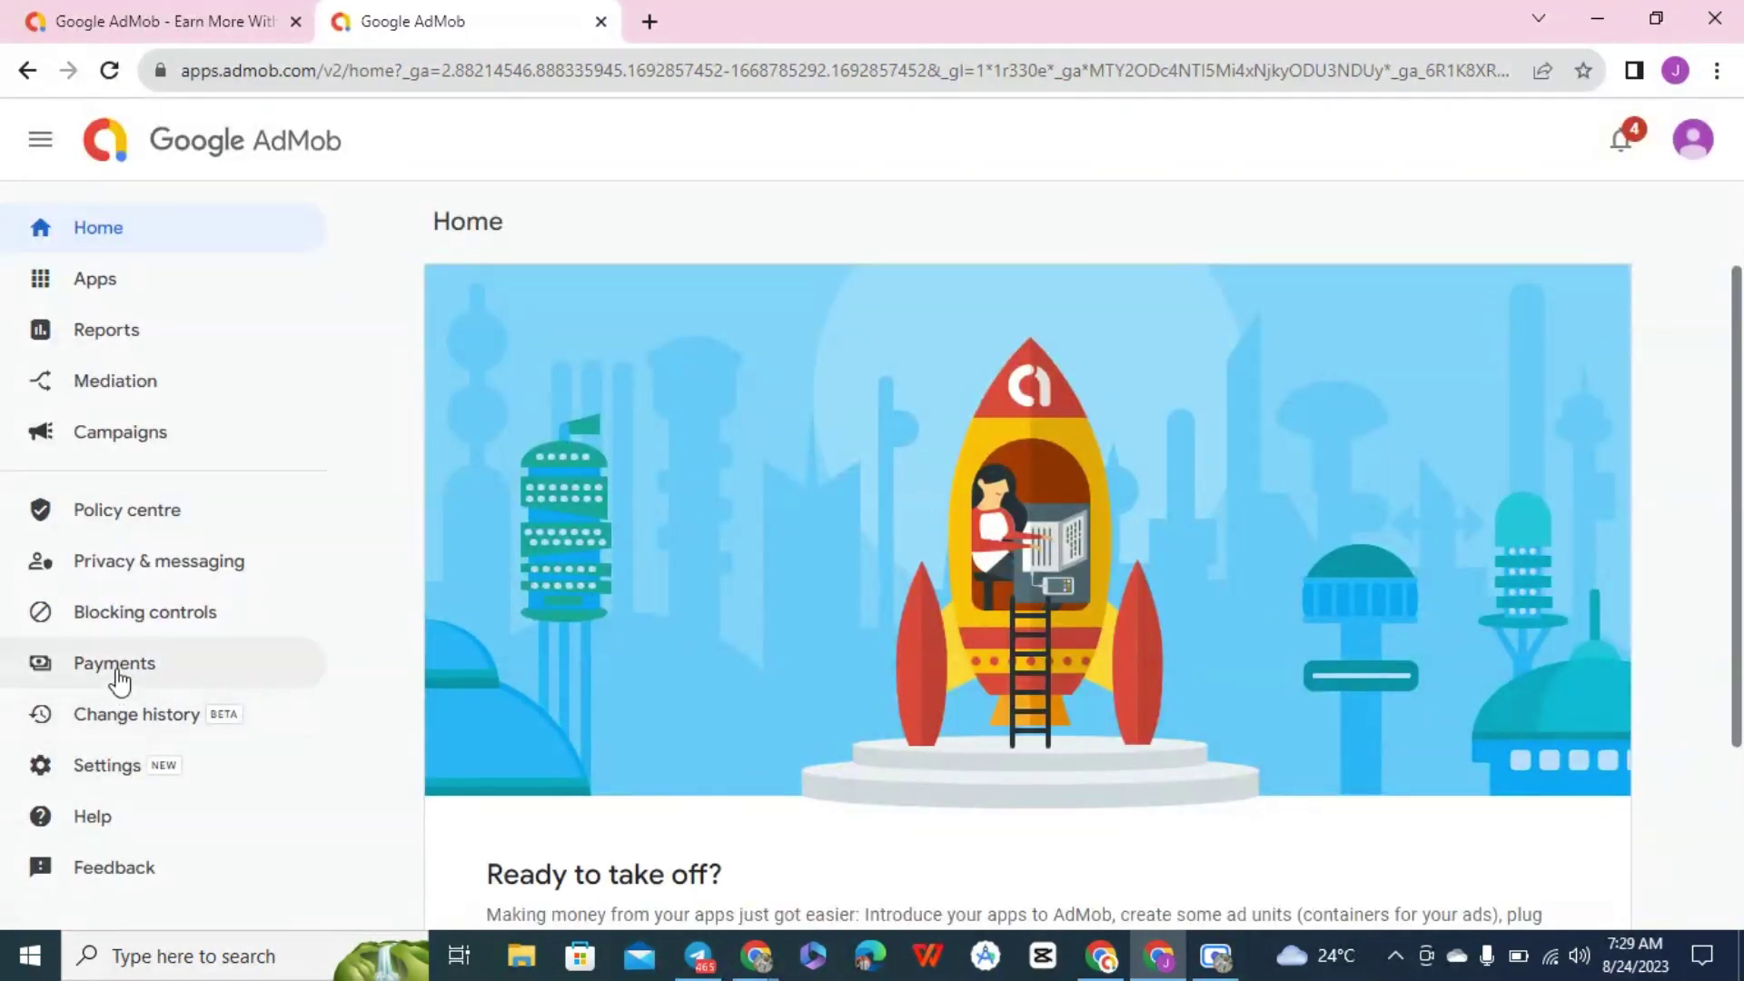
- Go to Payments and open the Add payments account form
left_click(118, 679)
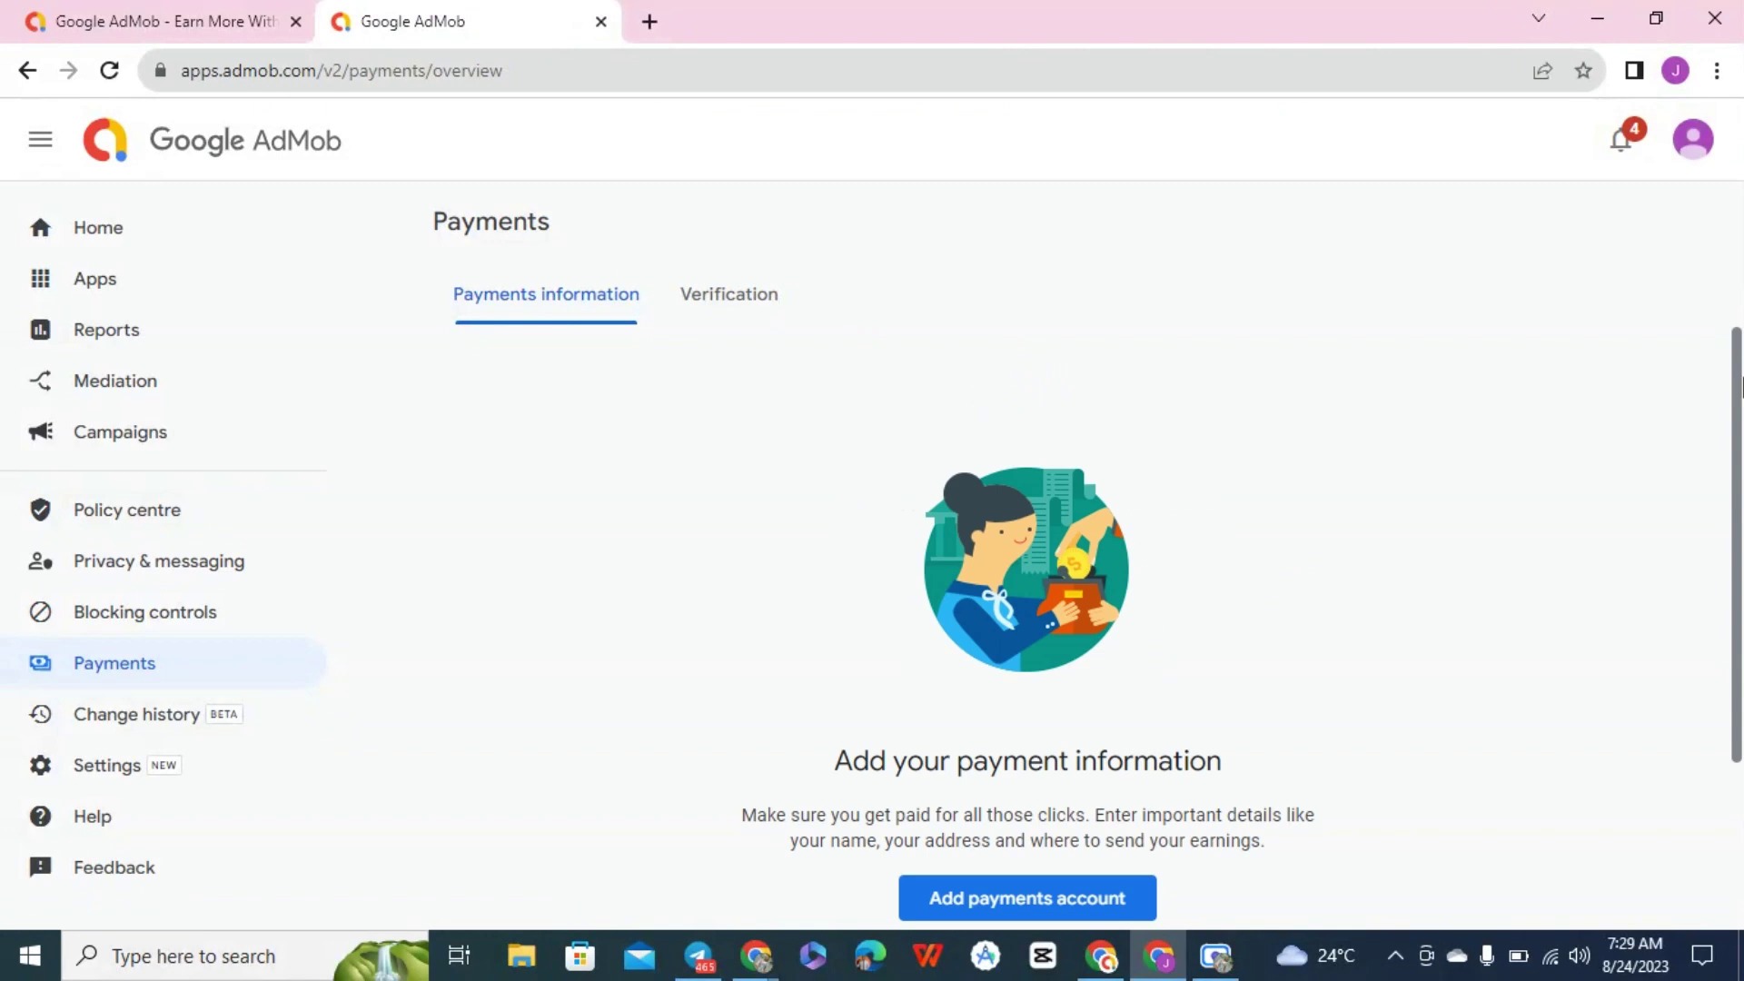
left_click_drag(1739, 476, 1739, 632)
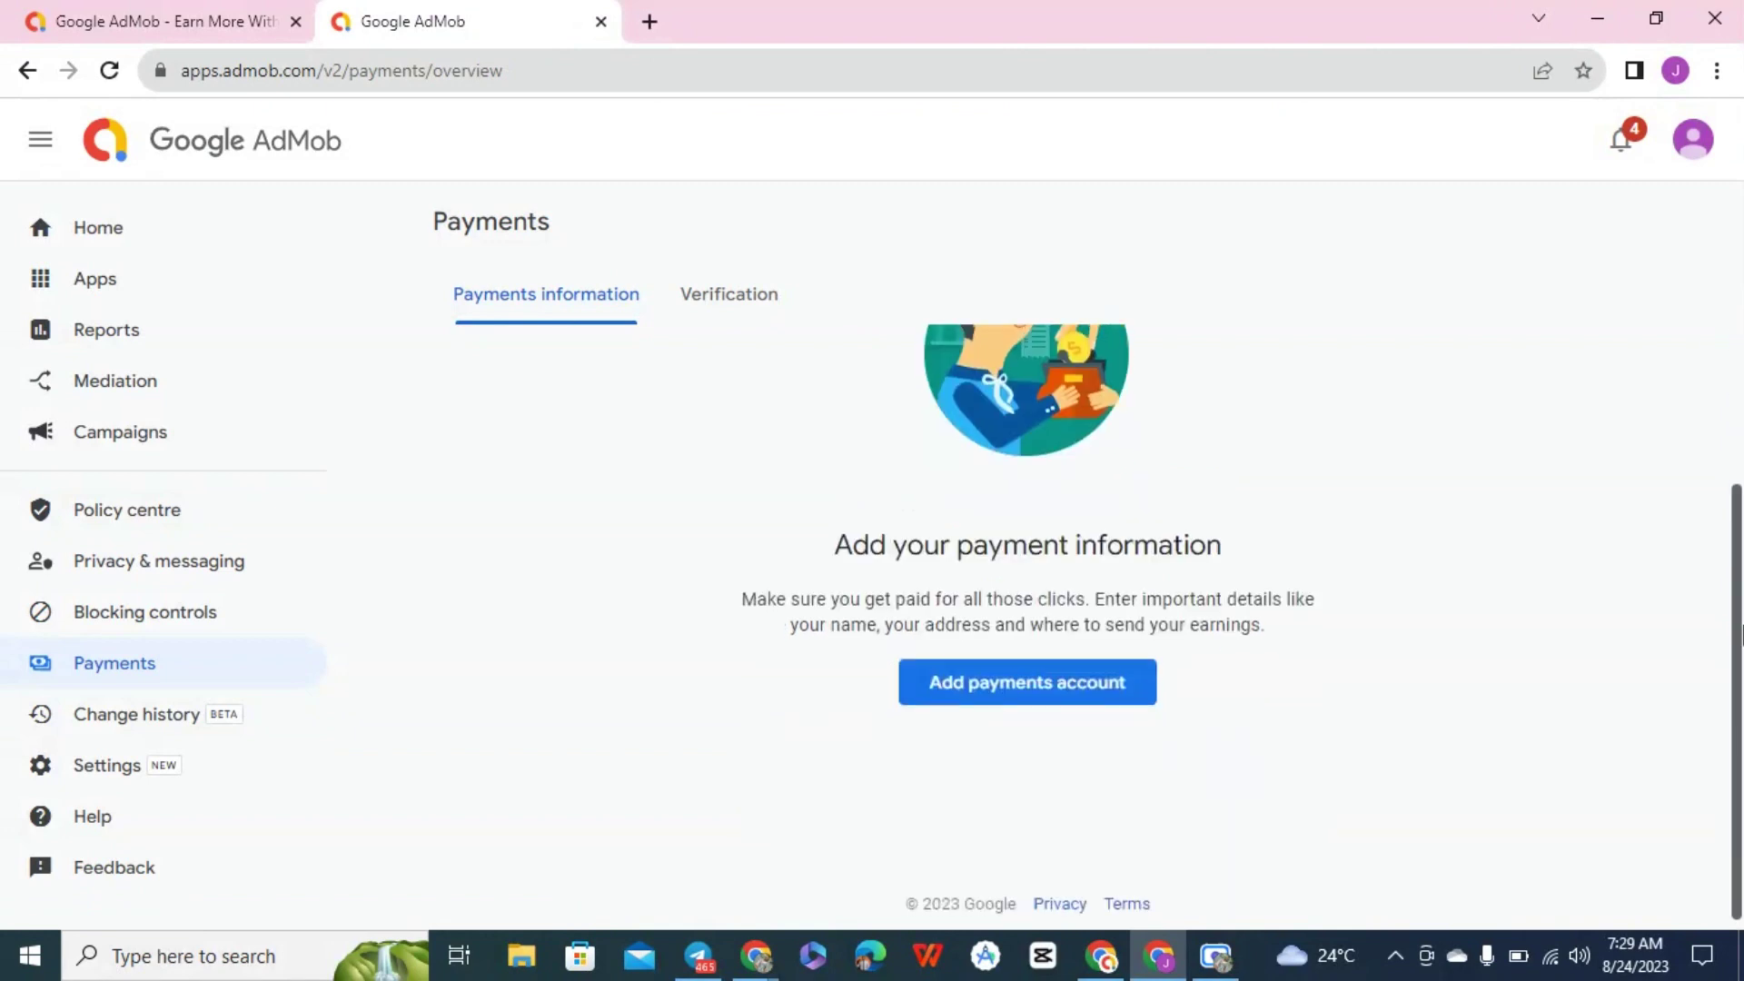
left_click(1072, 689)
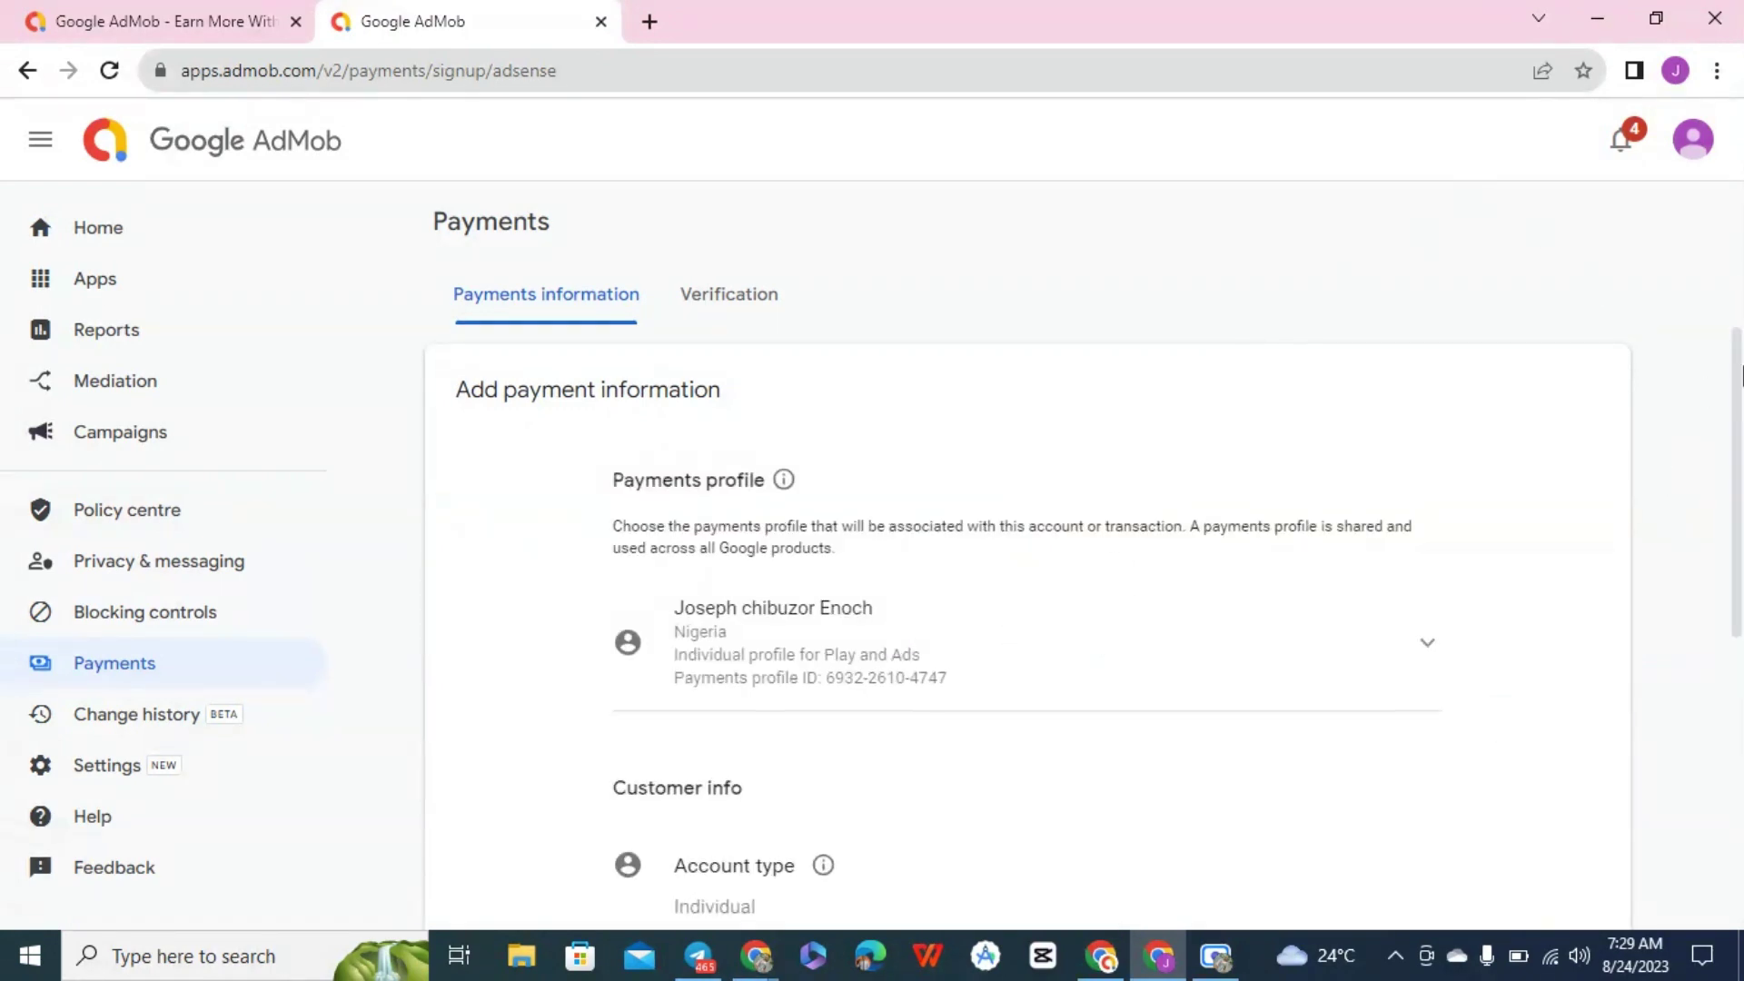
- Check the payments profile name, town, postcode and state fields, then submit the form
left_click_drag(1739, 399, 1733, 676)
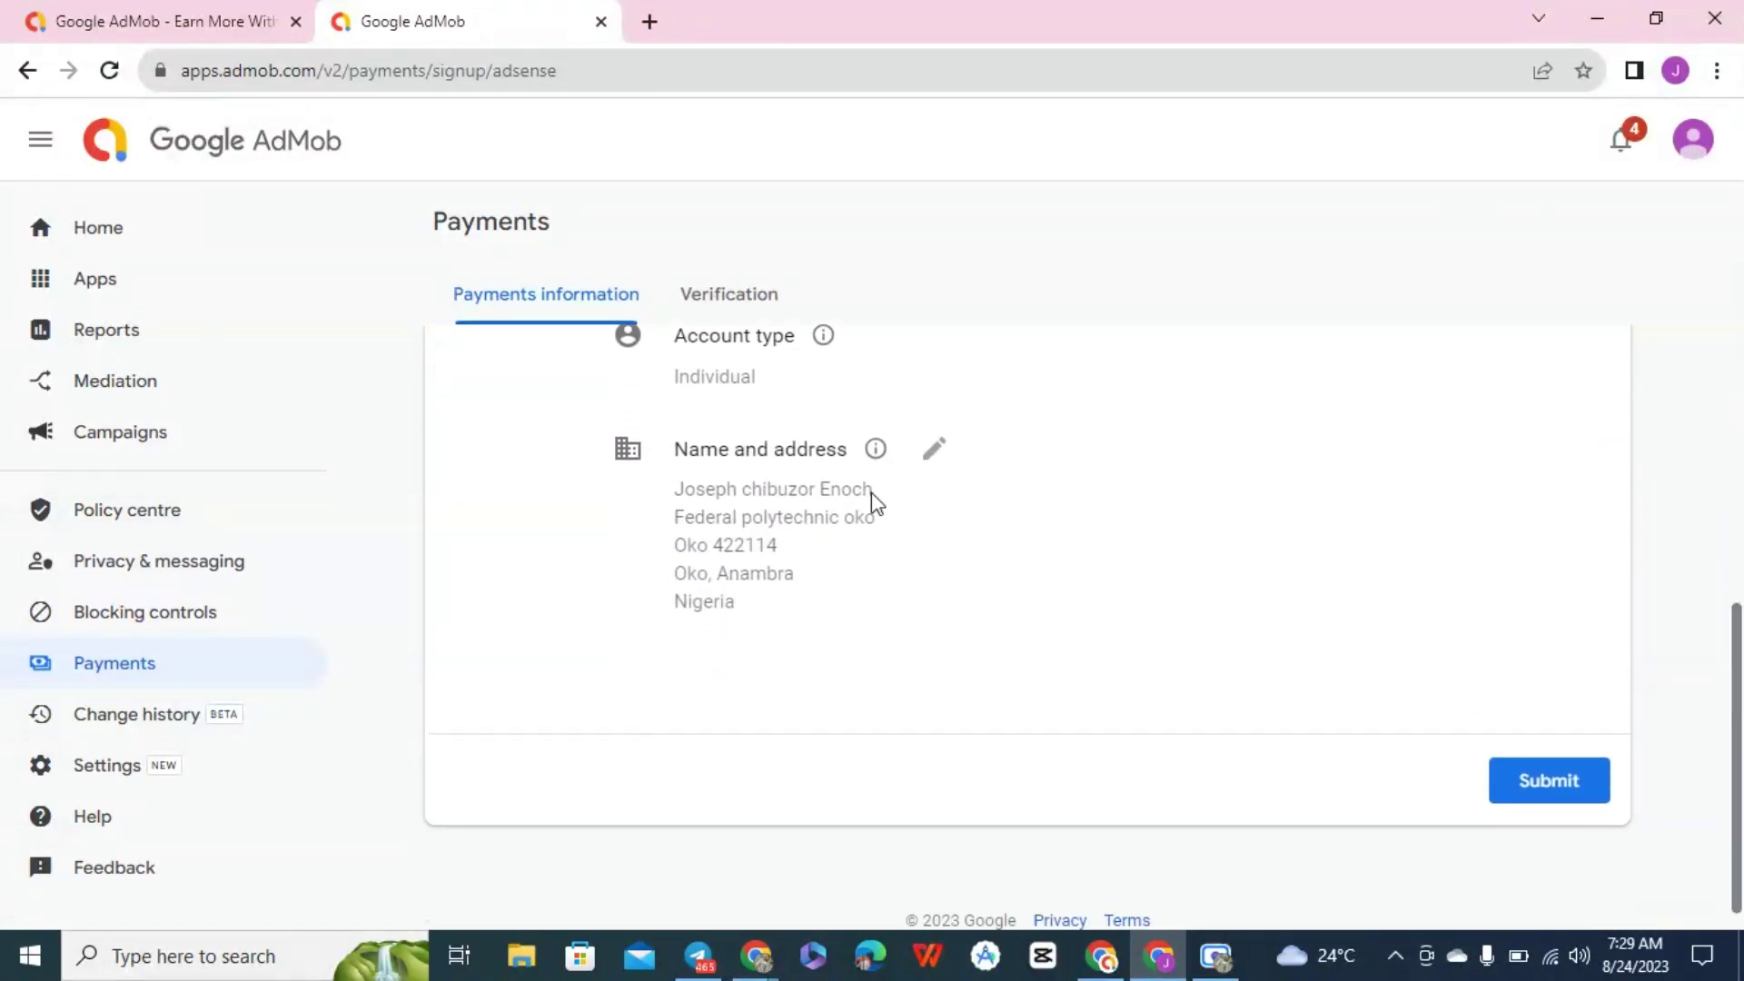
left_click(931, 450)
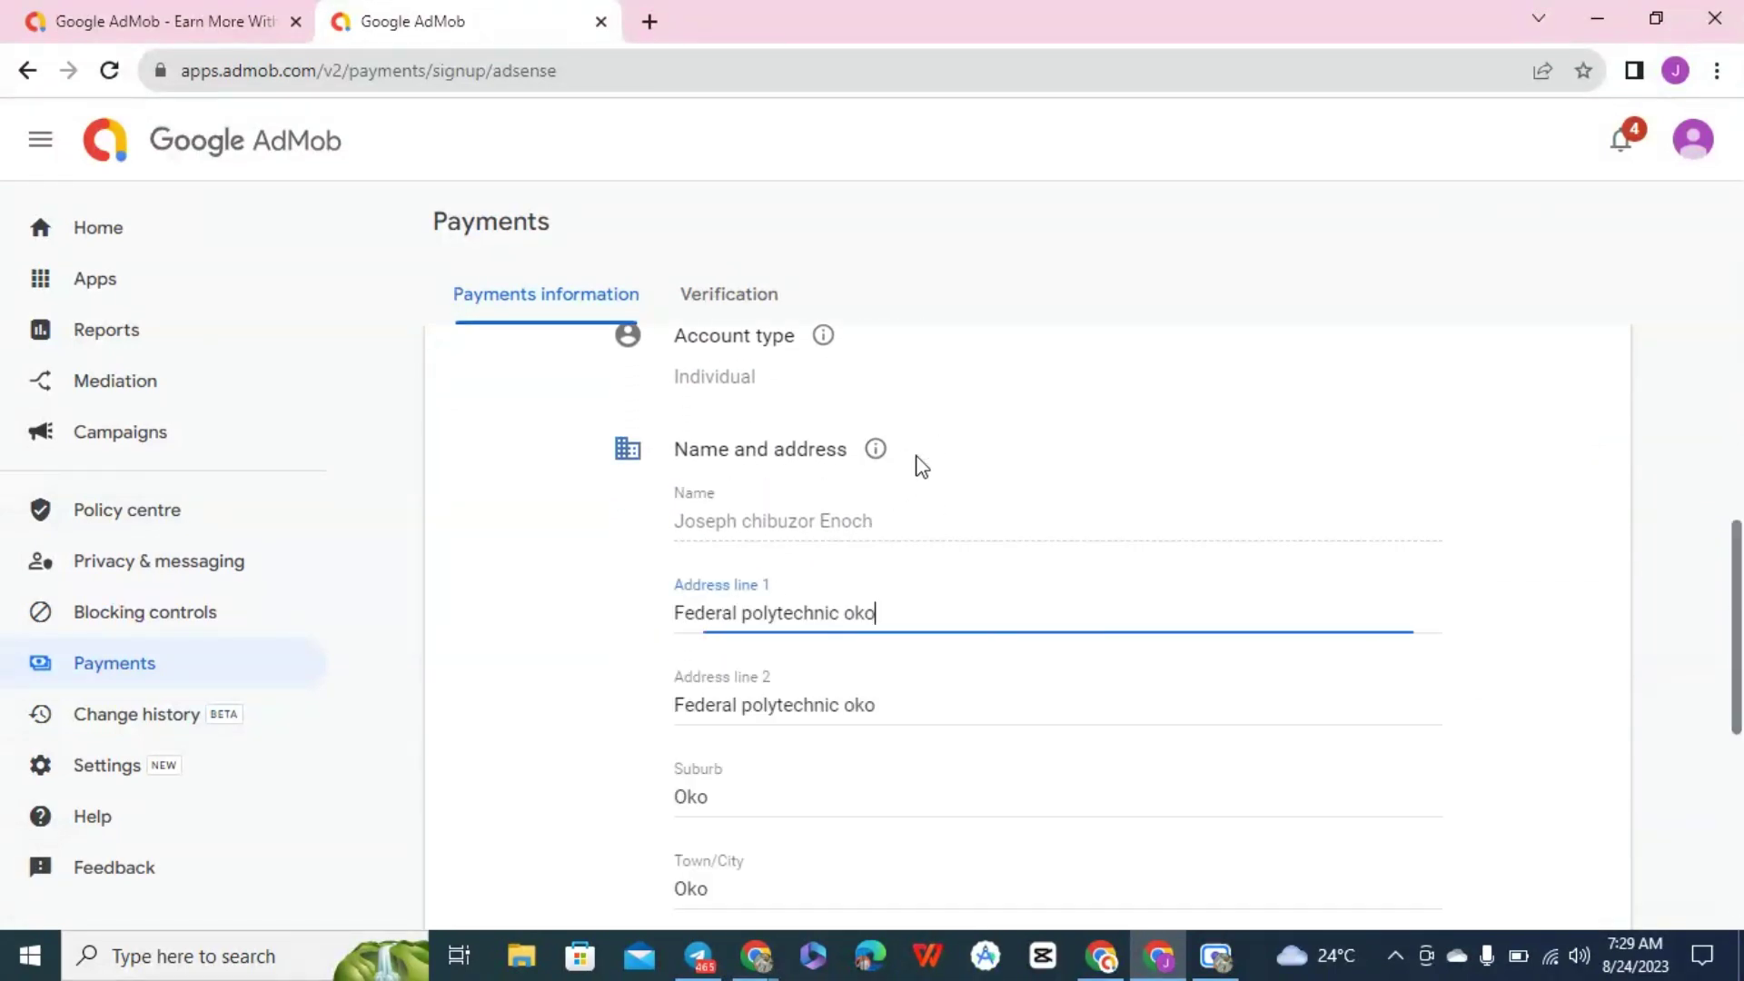
left_click_drag(1740, 586, 1728, 678)
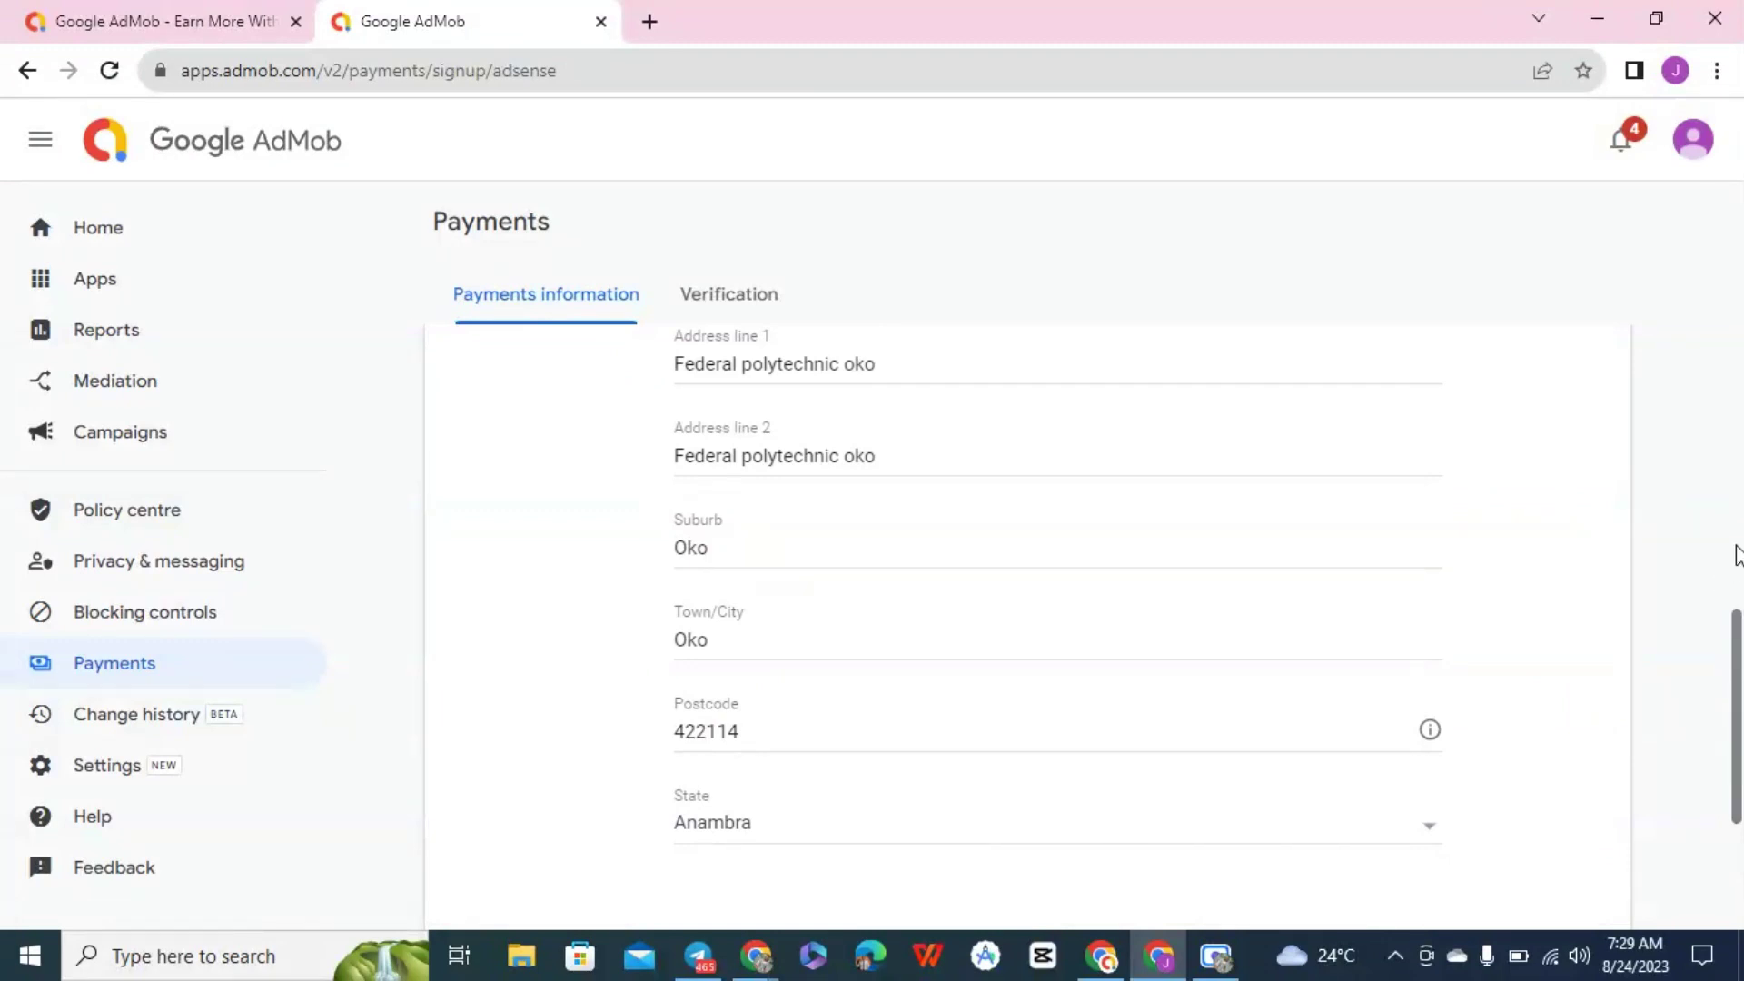
left_click(1736, 554)
left_click_drag(1738, 590, 1739, 886)
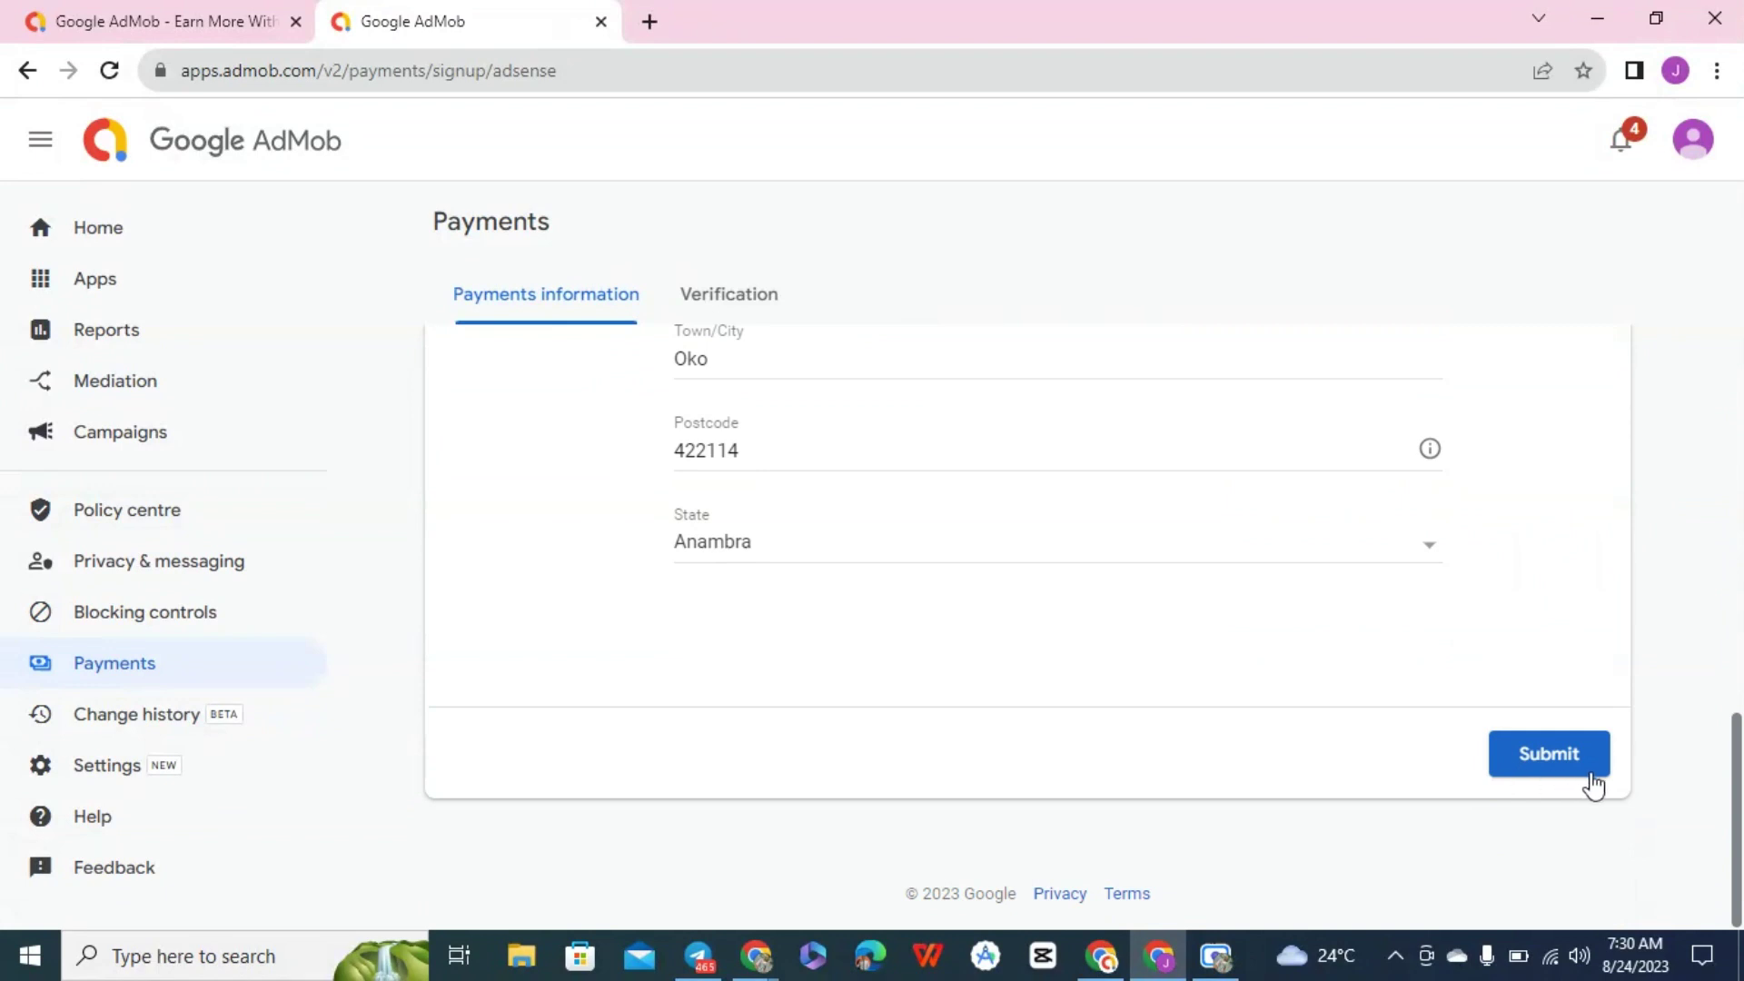
left_click_drag(1739, 770, 1680, 266)
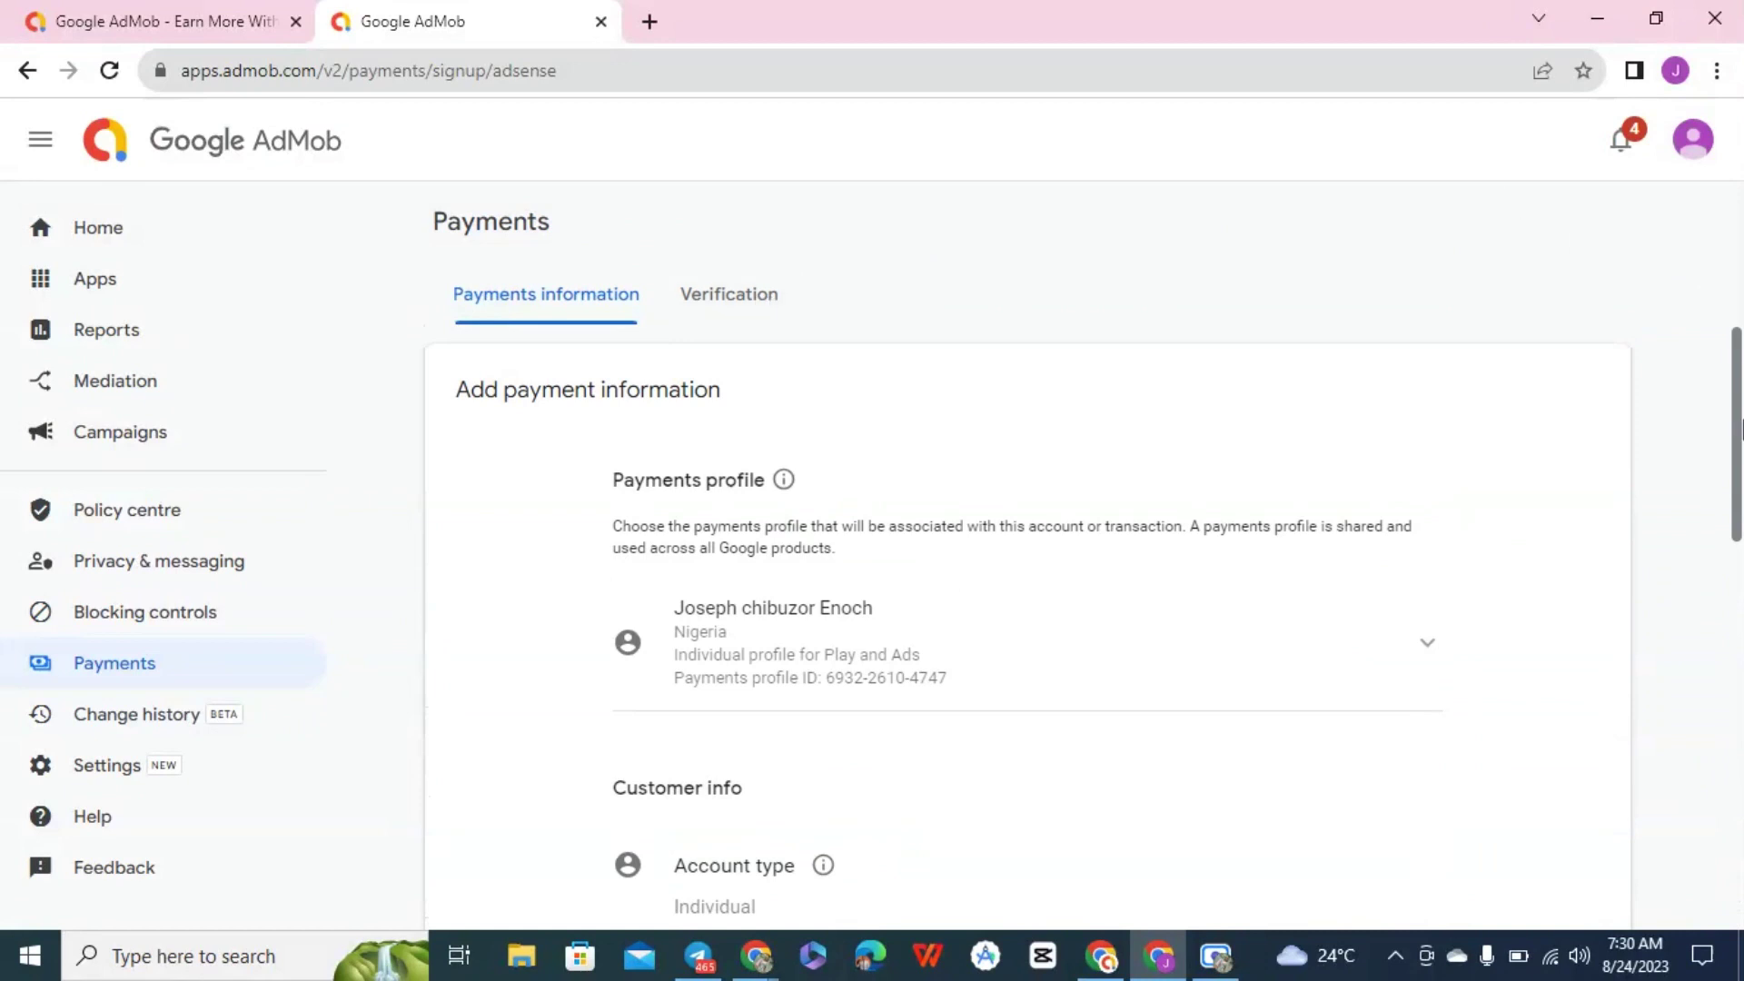
left_click_drag(1739, 473, 1738, 941)
scroll(1573, 917, "up", 2)
scroll(1570, 795, "down", 2)
scroll(1635, 876, "up", 2)
scroll(1597, 800, "down", 1)
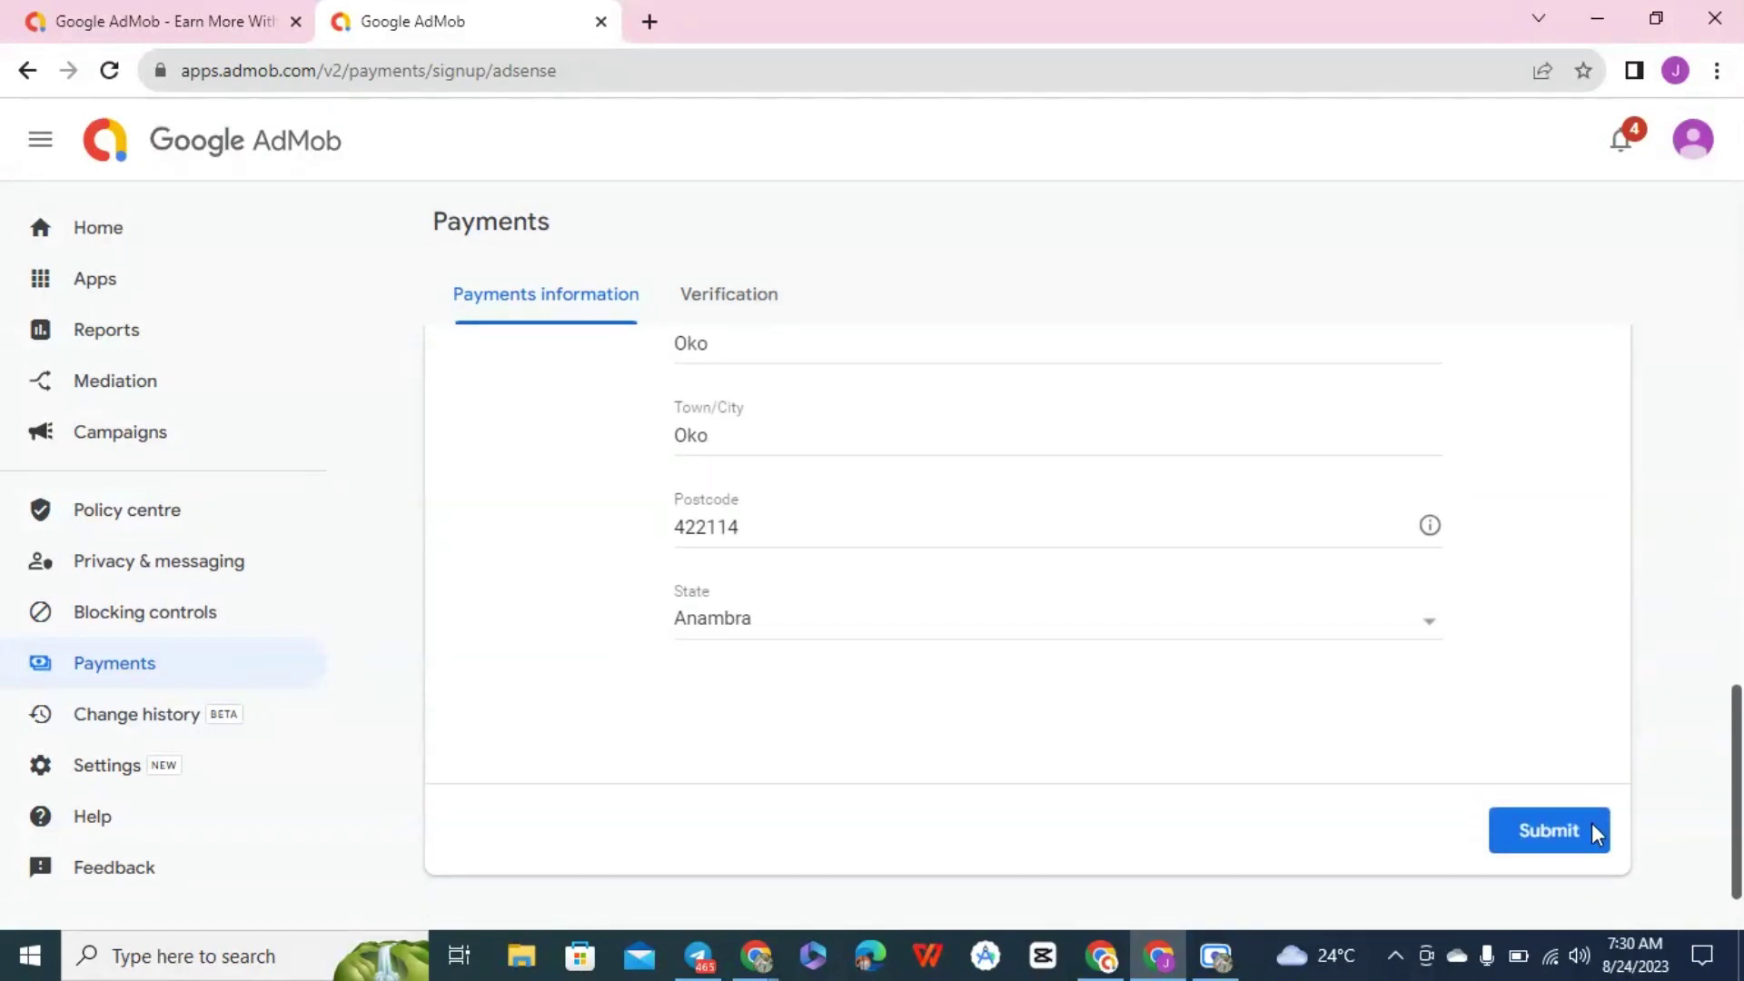
left_click(1588, 823)
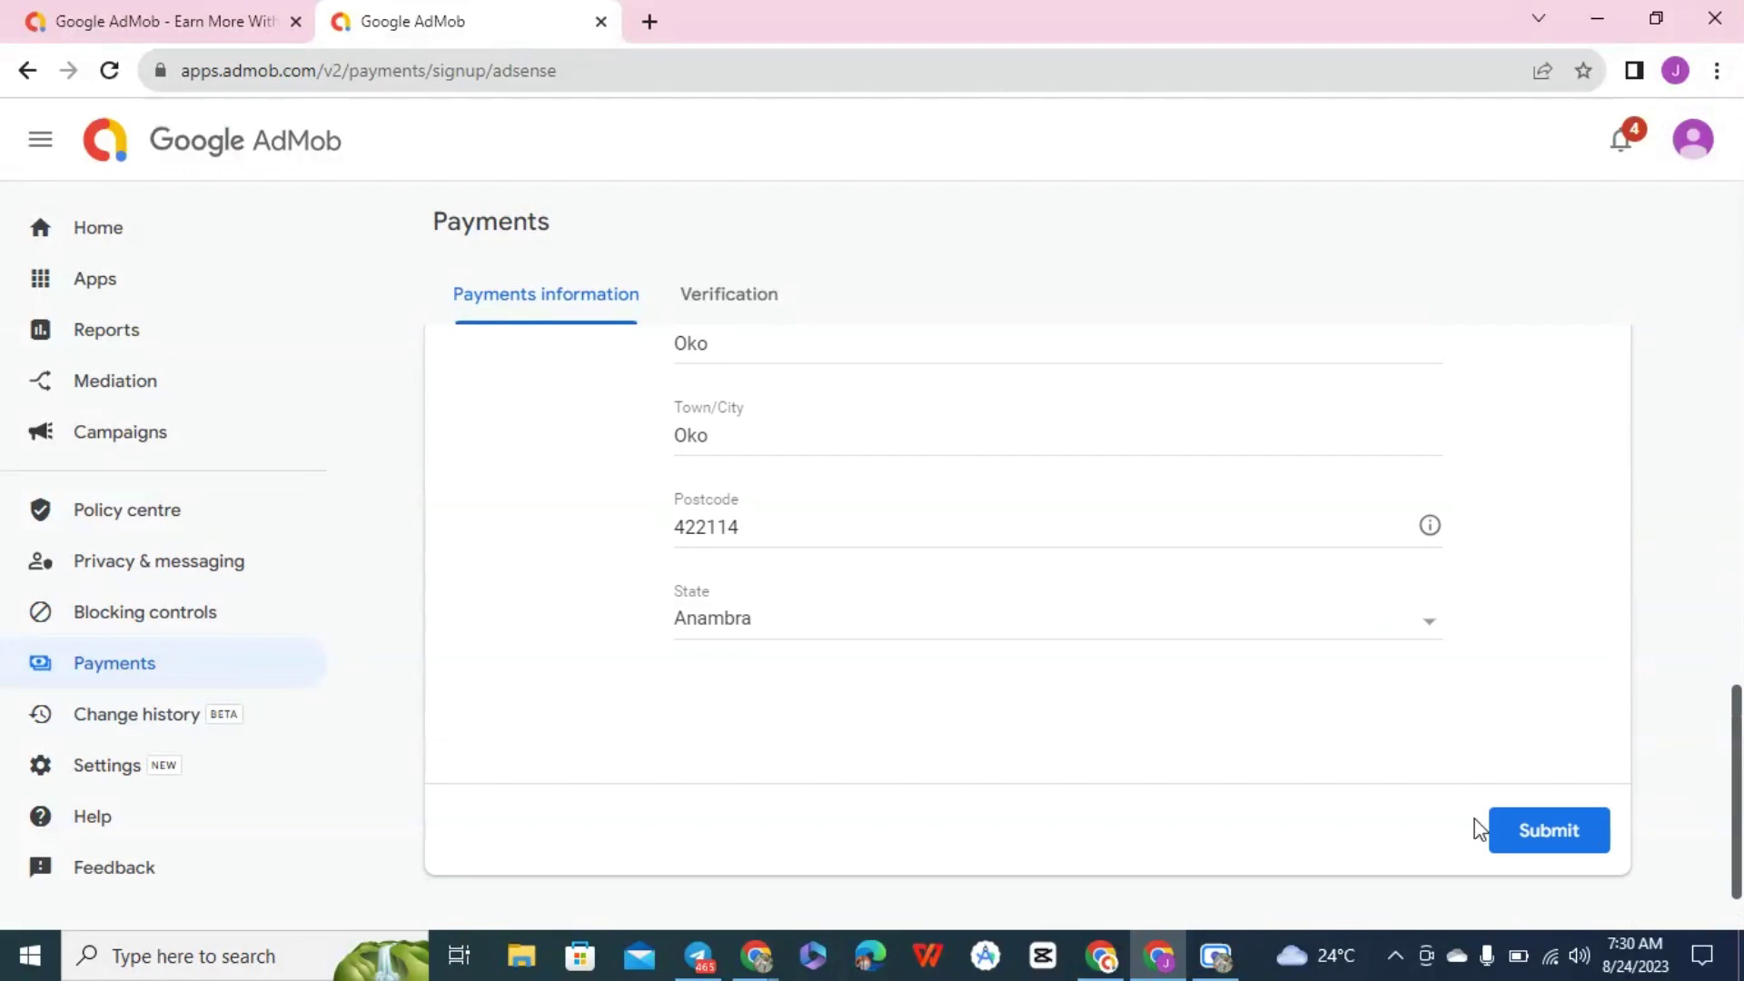
- Reopen Payments and the payment form, view Verification, then return to the payments overview
left_click(135, 227)
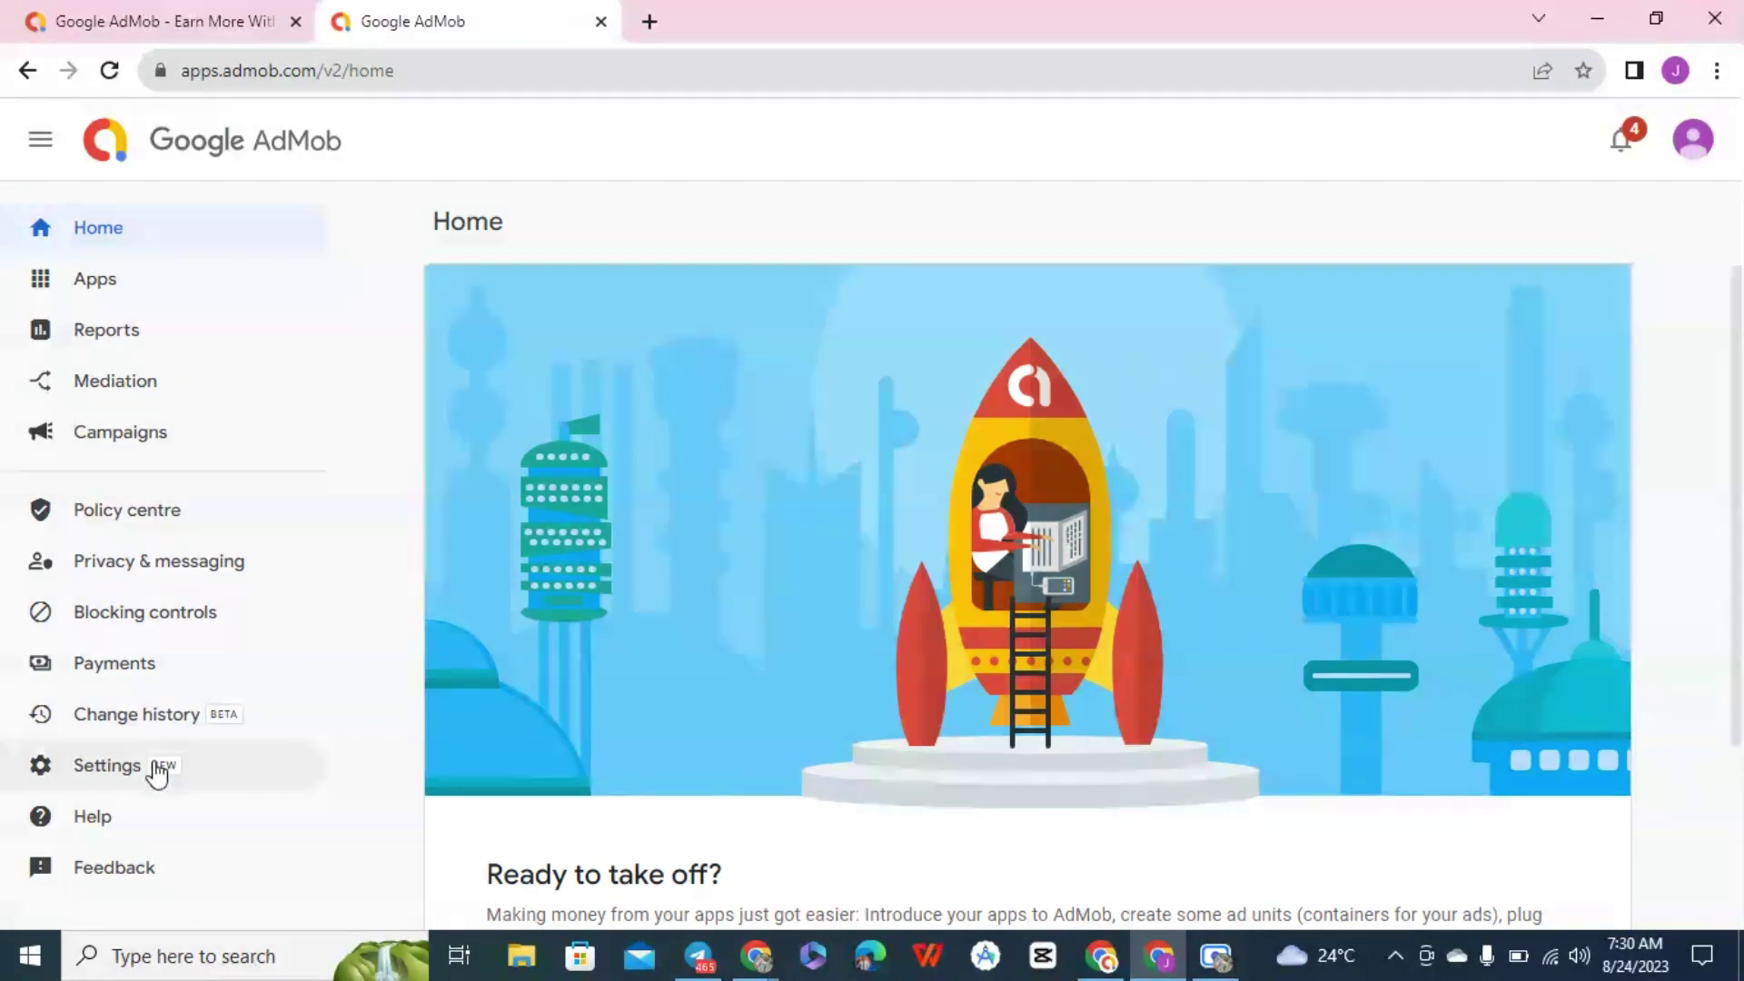
left_click(145, 672)
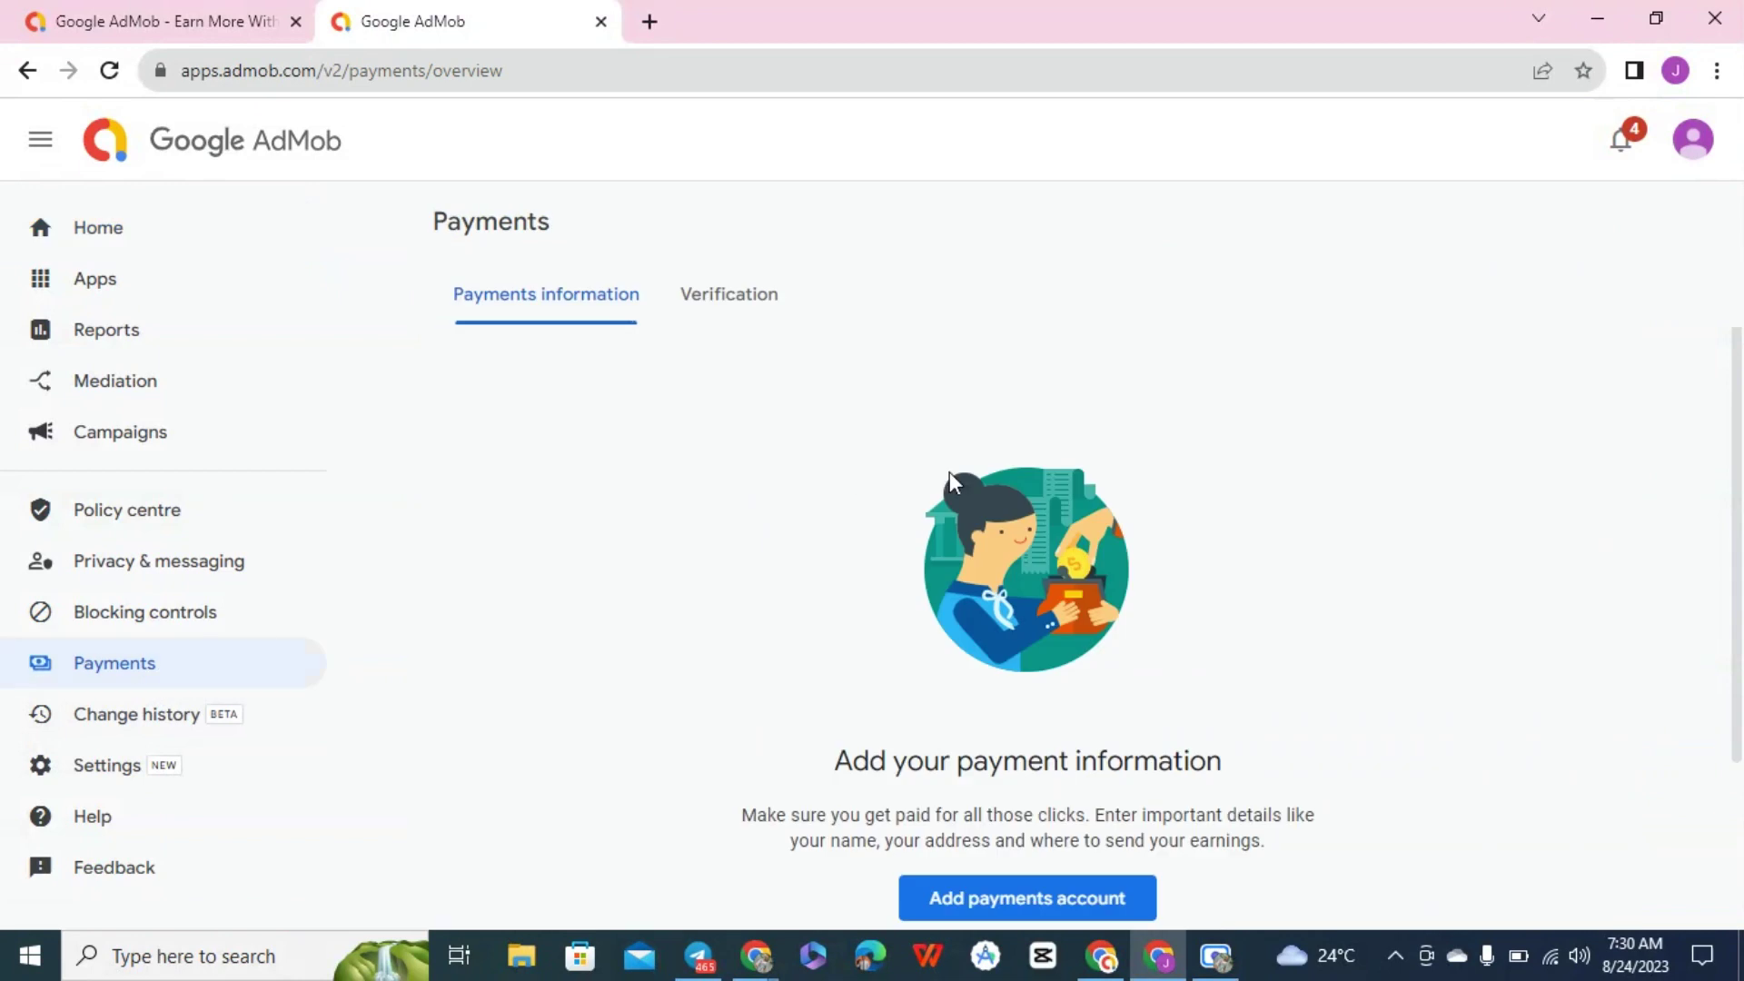
left_click(1008, 901)
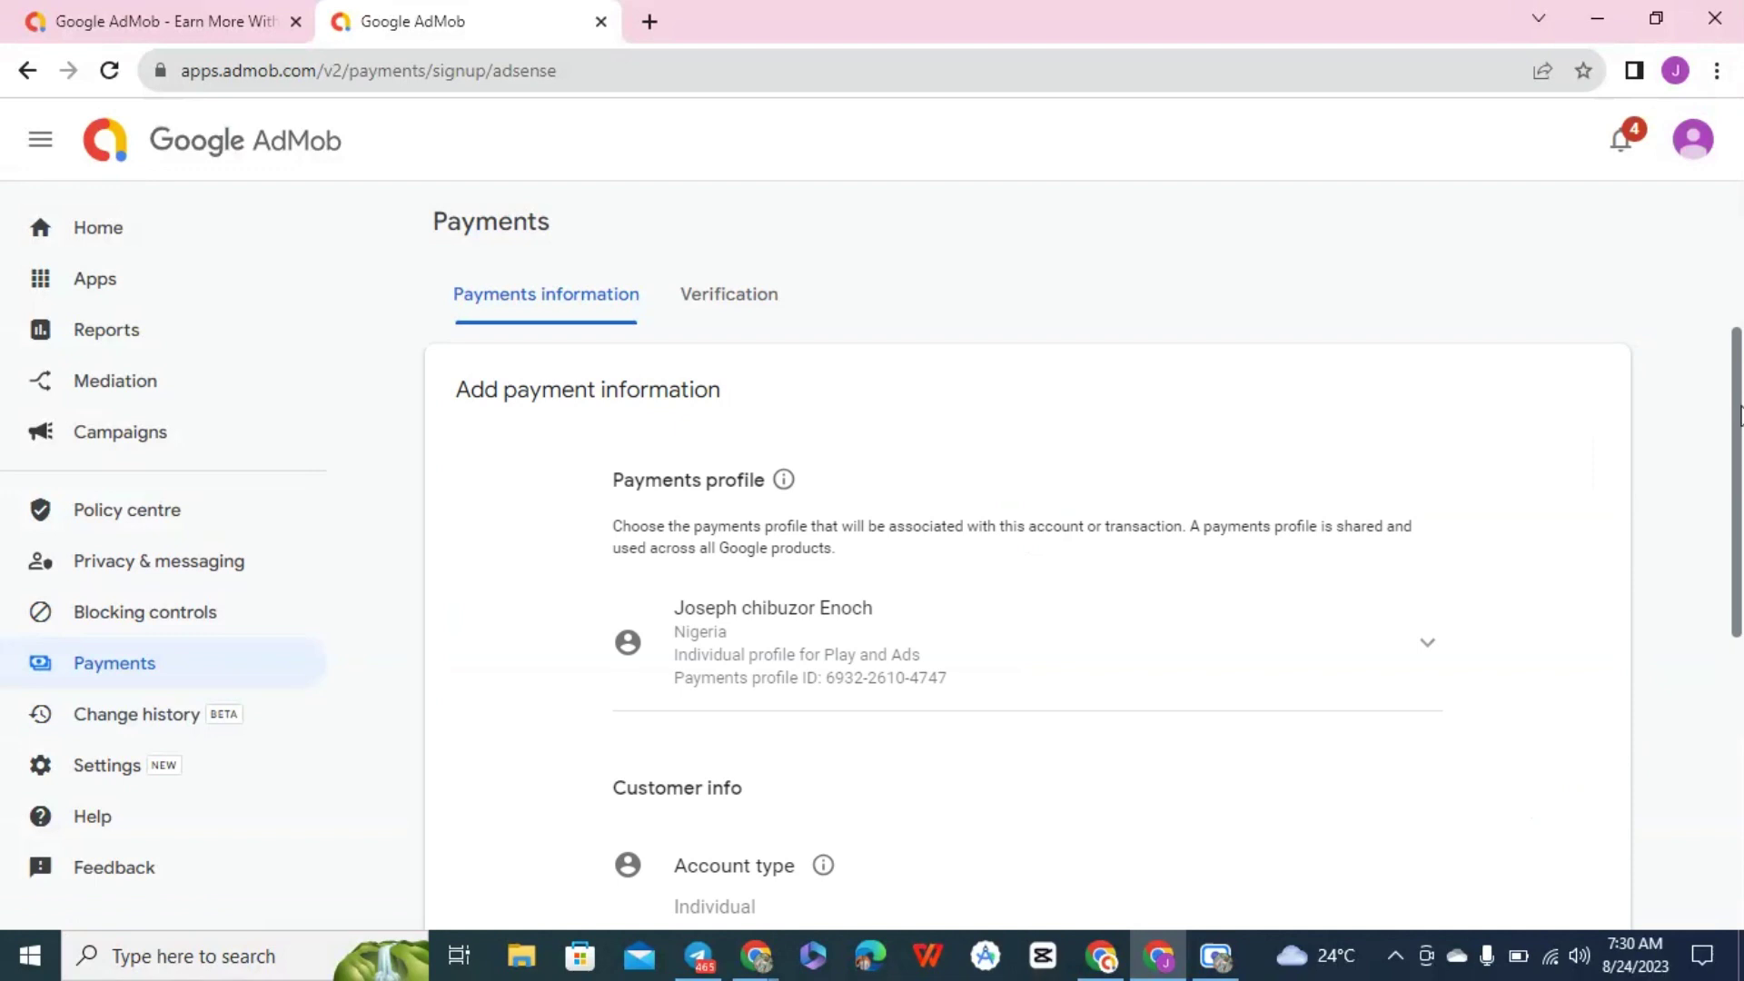
left_click_drag(1740, 523, 1732, 824)
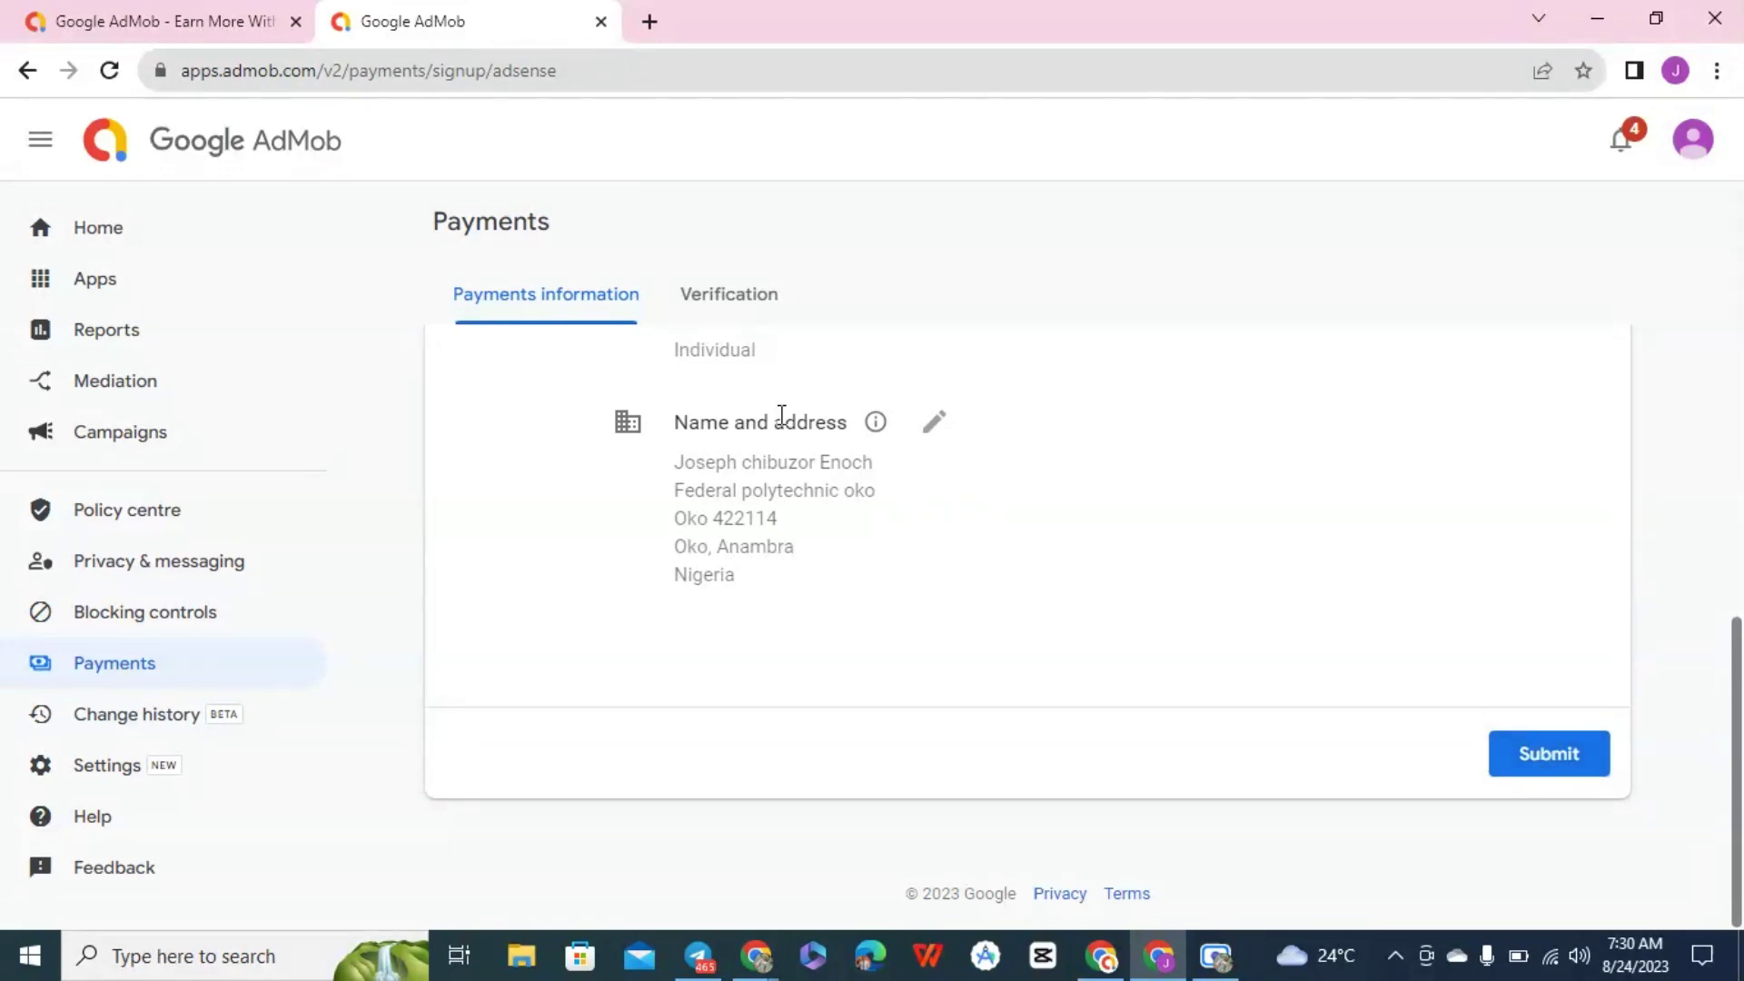
left_click(700, 316)
left_click(568, 295)
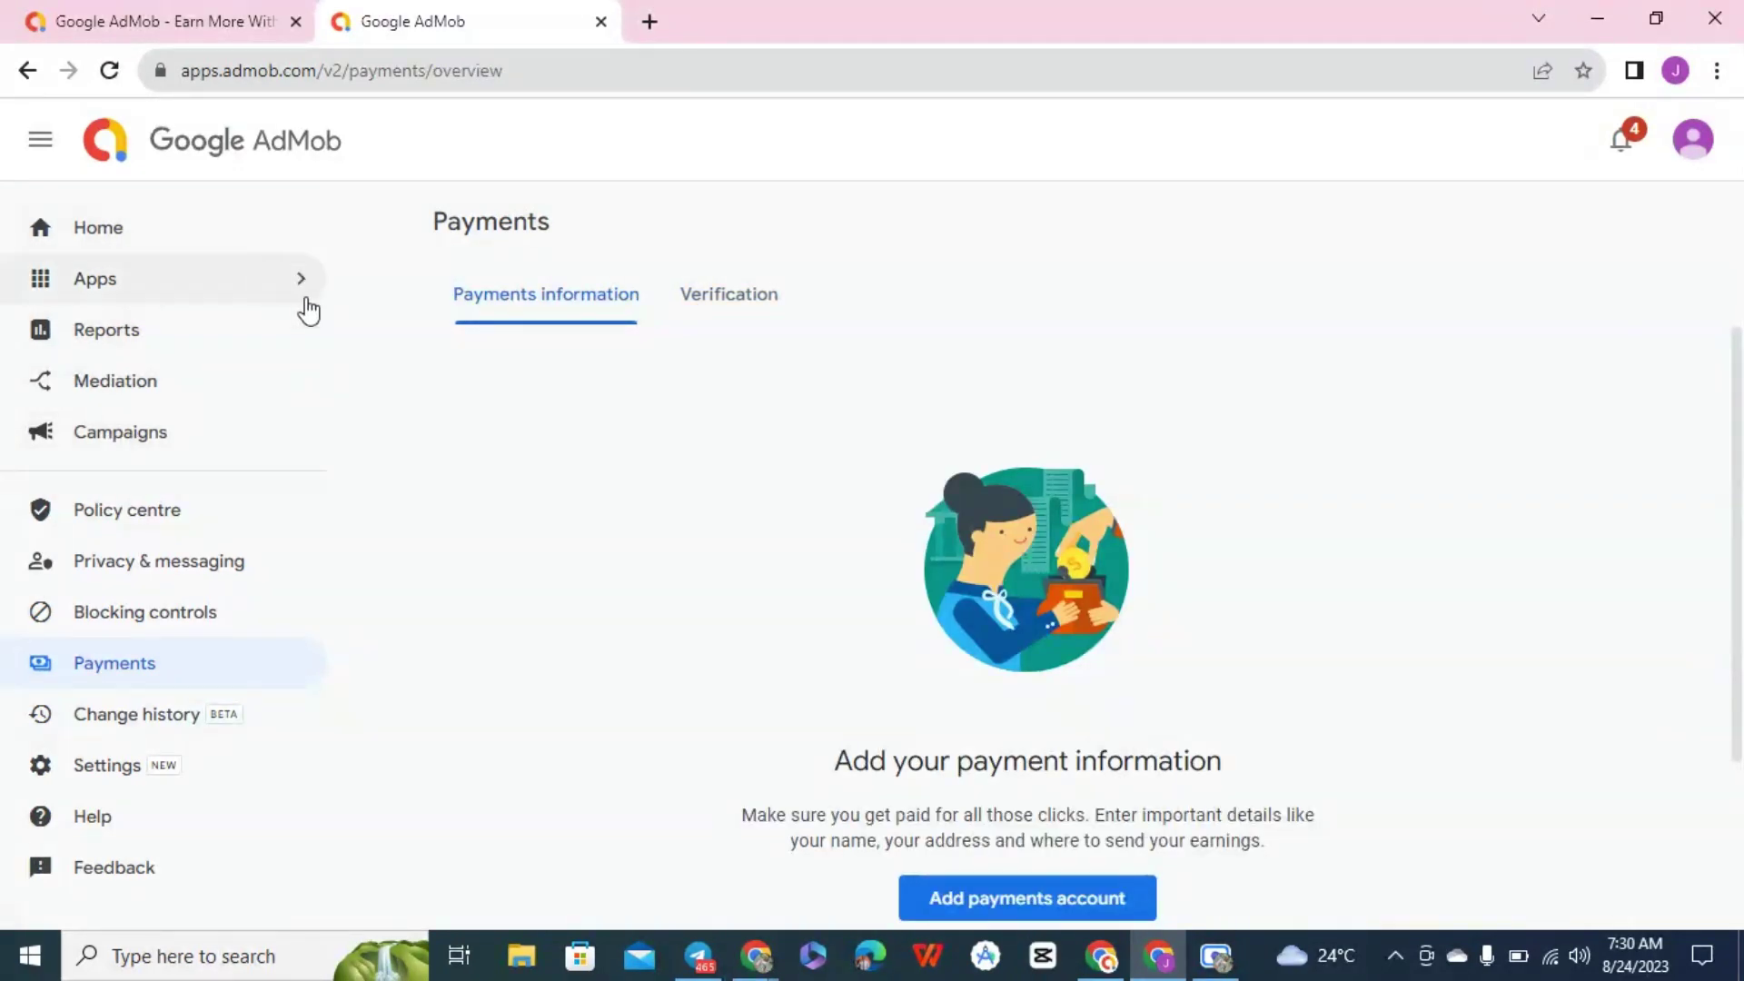